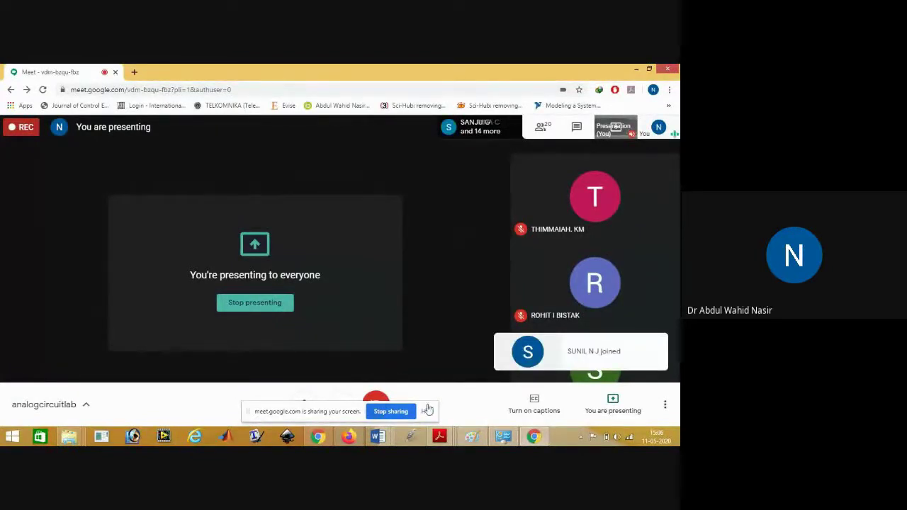
- Switch to the 555 Timer-Astable and Monostable Multivibrators PDF in Acrobat Reader and examine the 555 pin diagram
mouse_move(446, 441)
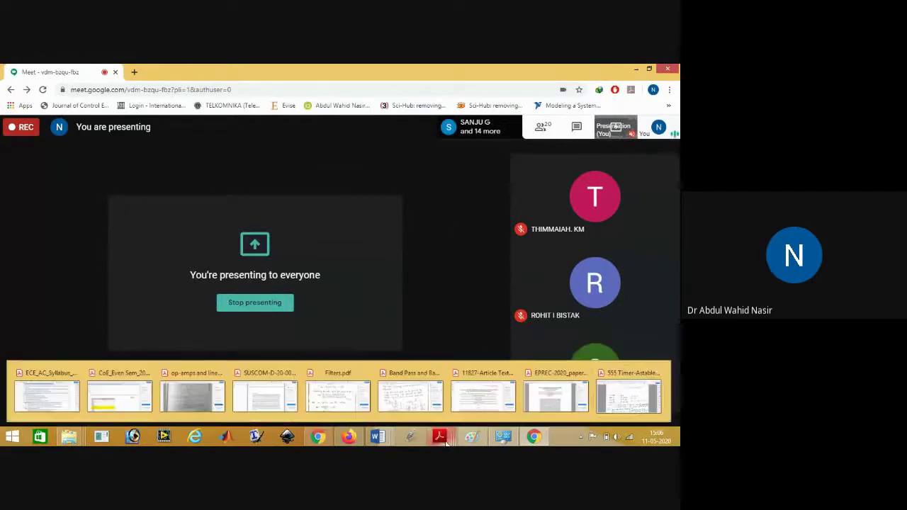
left_click(627, 386)
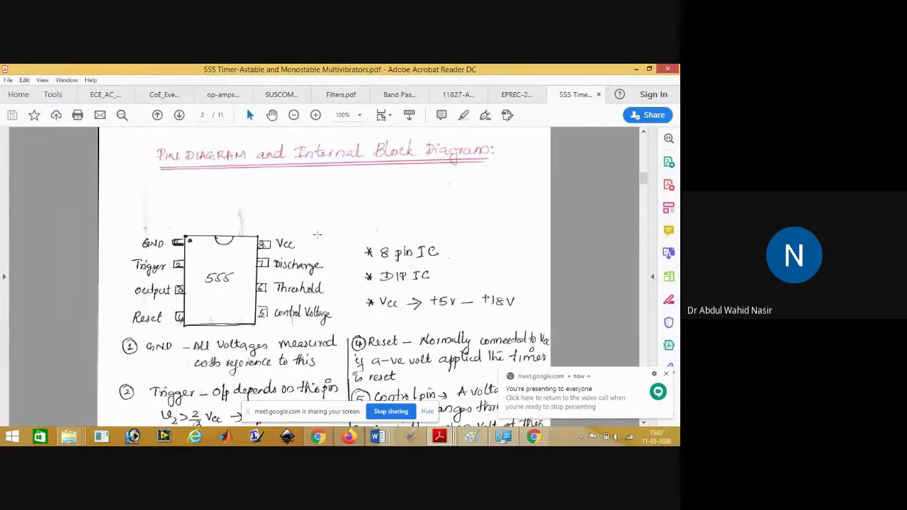
left_click_drag(119, 224, 341, 337)
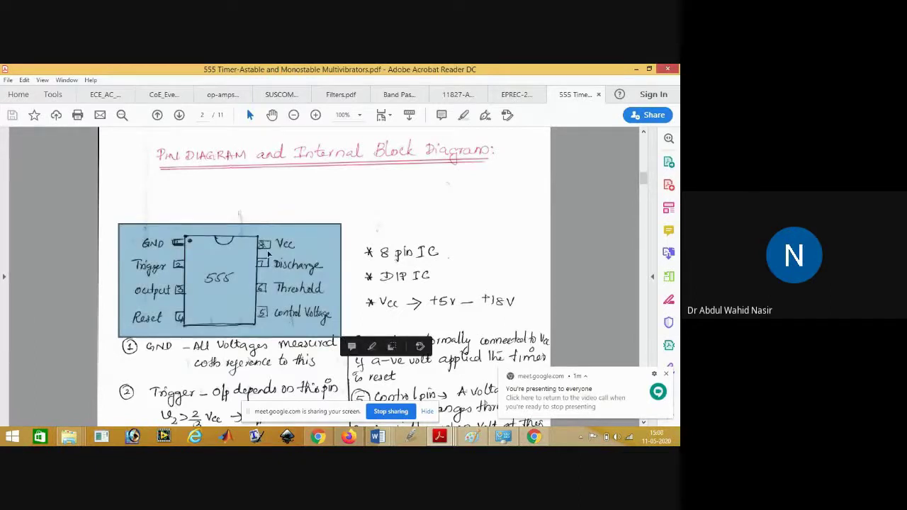
left_click(264, 235)
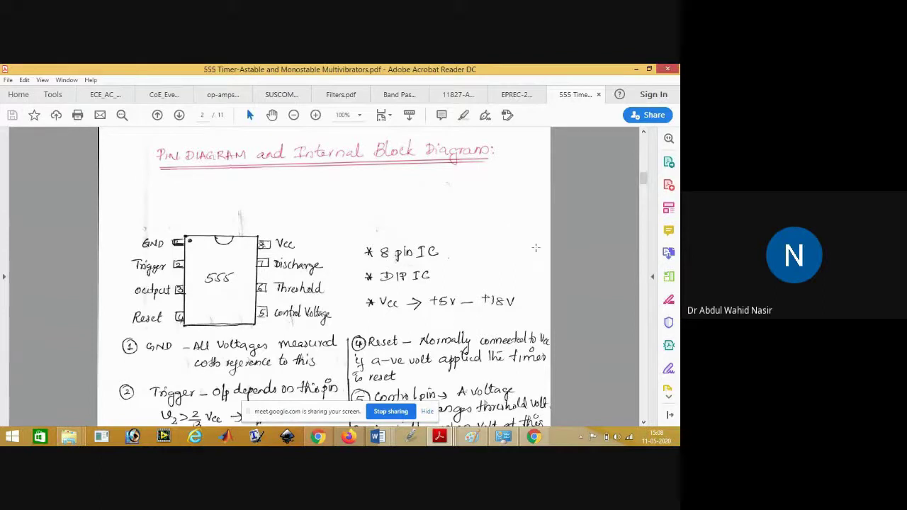
- Review the 555 timer's internal block diagram and continue to the Astable Multivibrator circuit on page 4
left_click(643, 424)
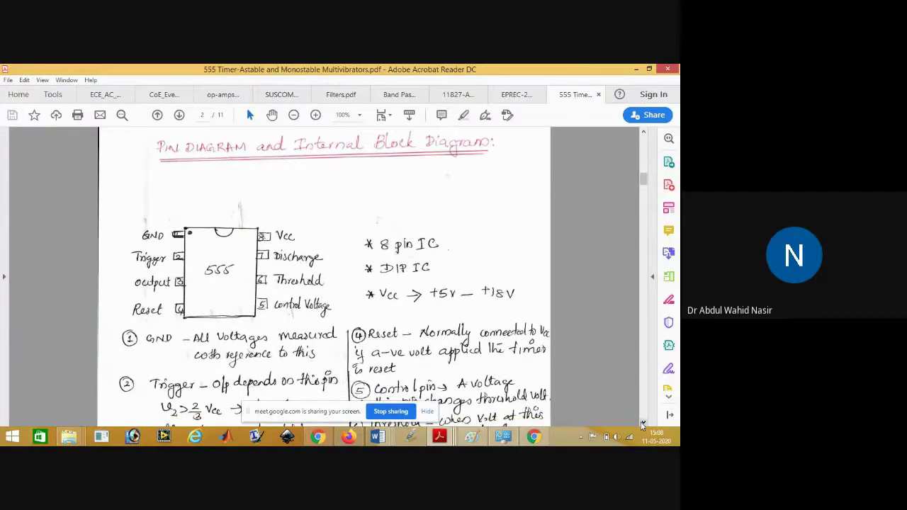
left_click(643, 424)
scroll(643, 424, "down", 5)
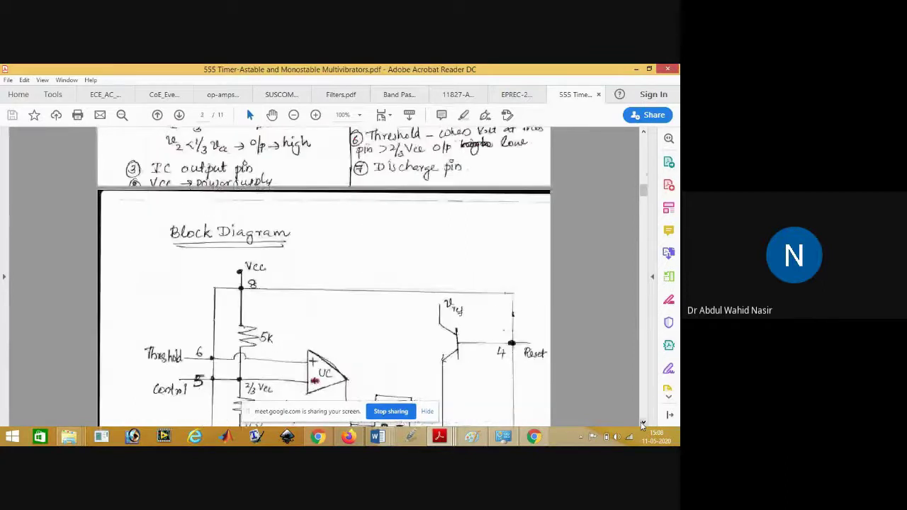
scroll(642, 423, "down", 3)
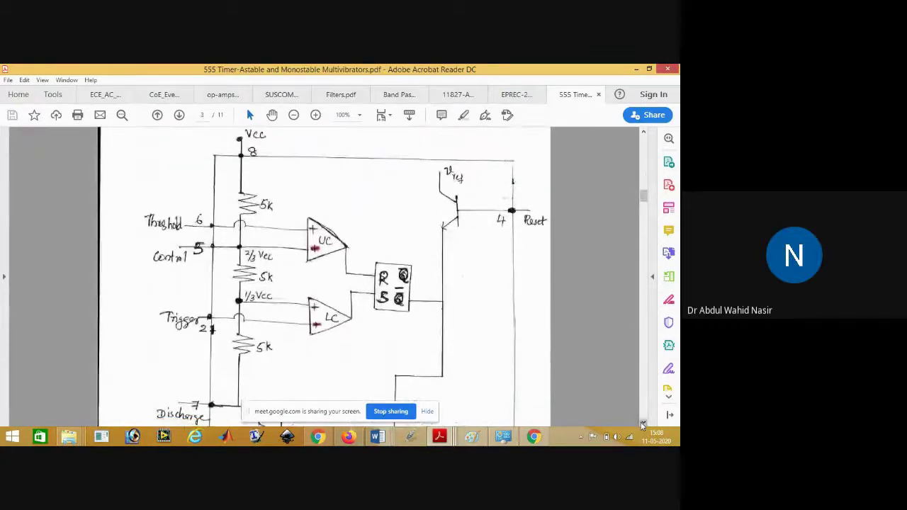
scroll(643, 424, "down", 3)
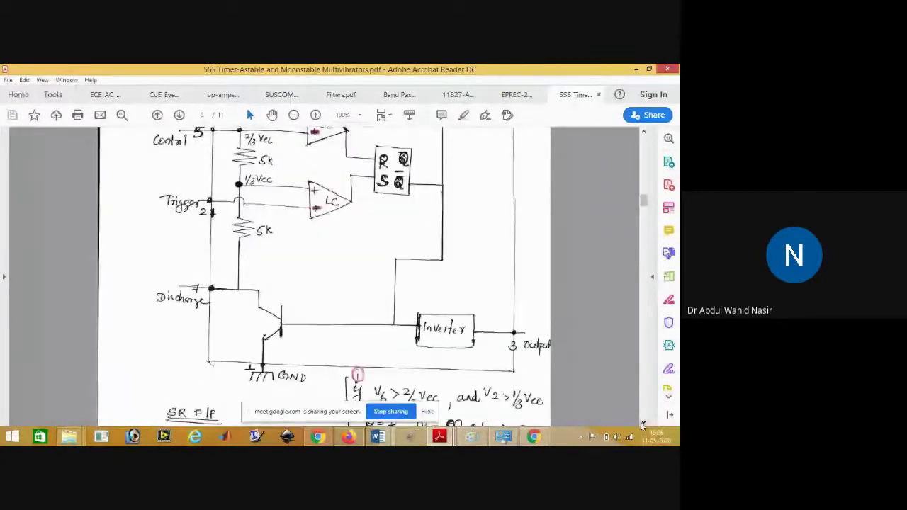
scroll(642, 423, "down", 2)
scroll(642, 424, "down", 5)
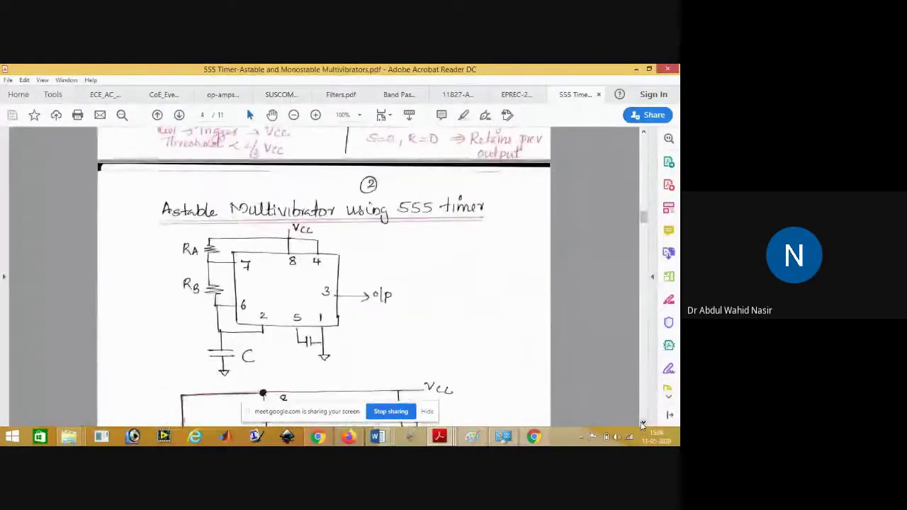
scroll(642, 424, "down", 1)
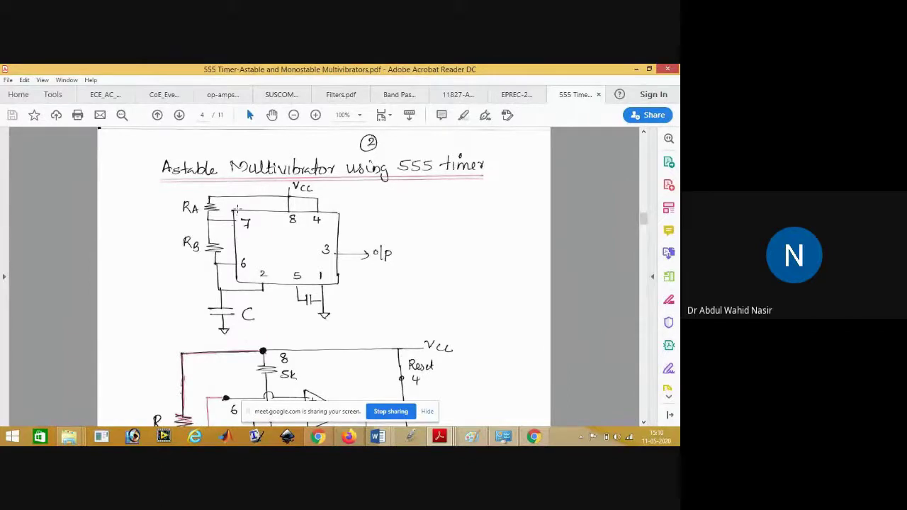
- Read through the astable multivibrator's internal circuit and working notes up to the output waveforms and time period derivation
left_click(642, 423)
left_click(642, 423)
scroll(642, 423, "down", 15)
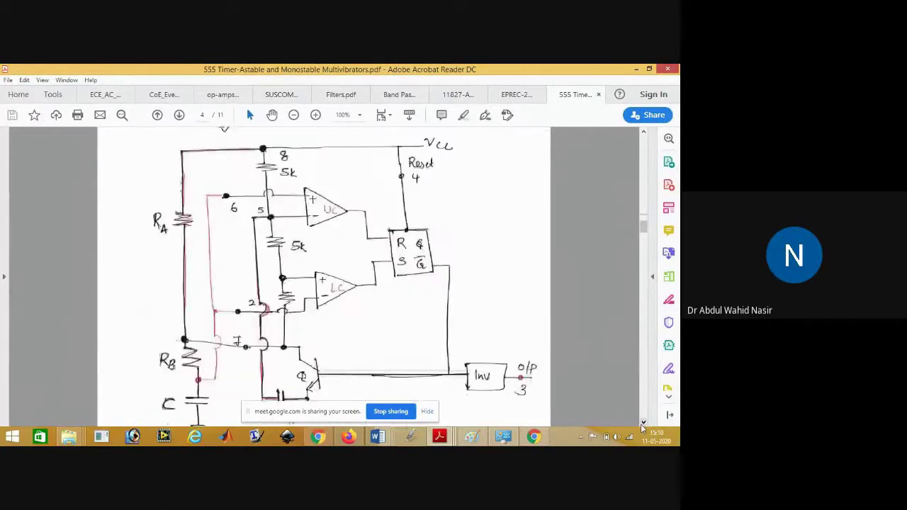
scroll(643, 423, "down", 20)
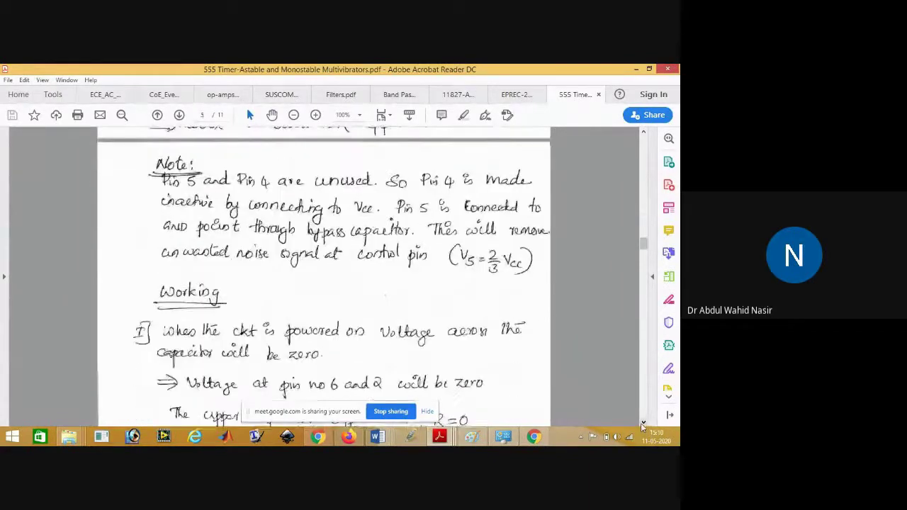
scroll(642, 423, "down", 20)
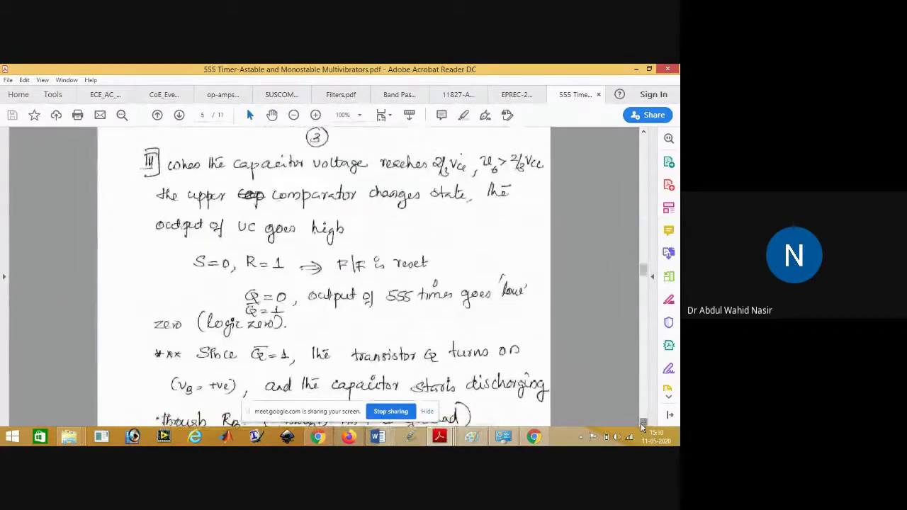
scroll(643, 423, "down", 8)
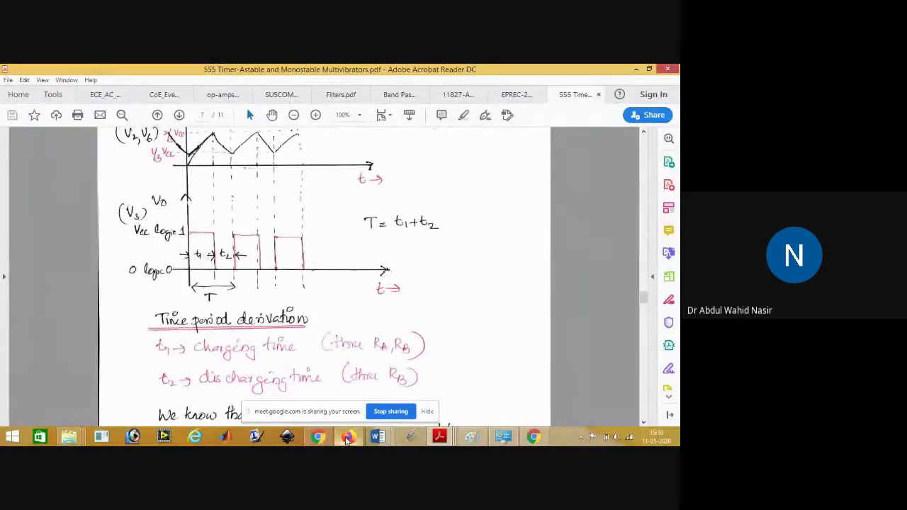
- Switch to Multisim in Firefox and place a 555 Timer in the middle of the empty schematic
mouse_move(347, 439)
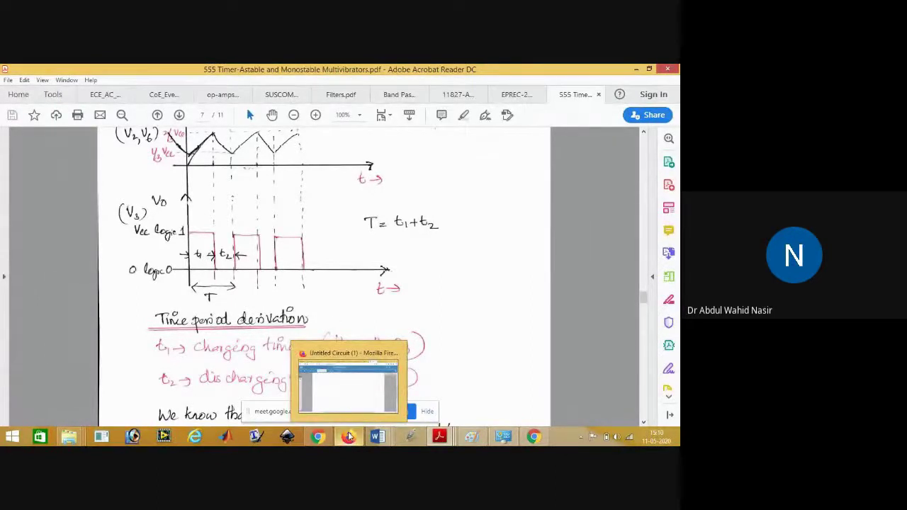
left_click(349, 408)
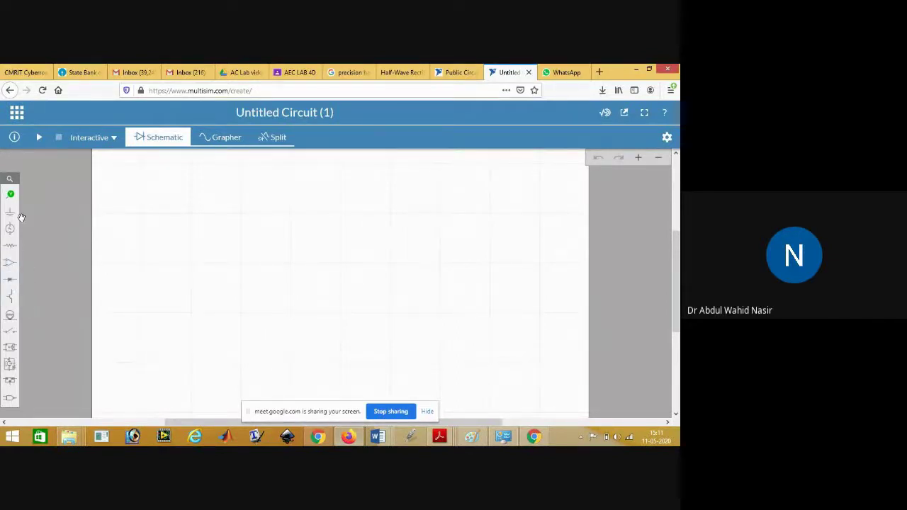
left_click(9, 262)
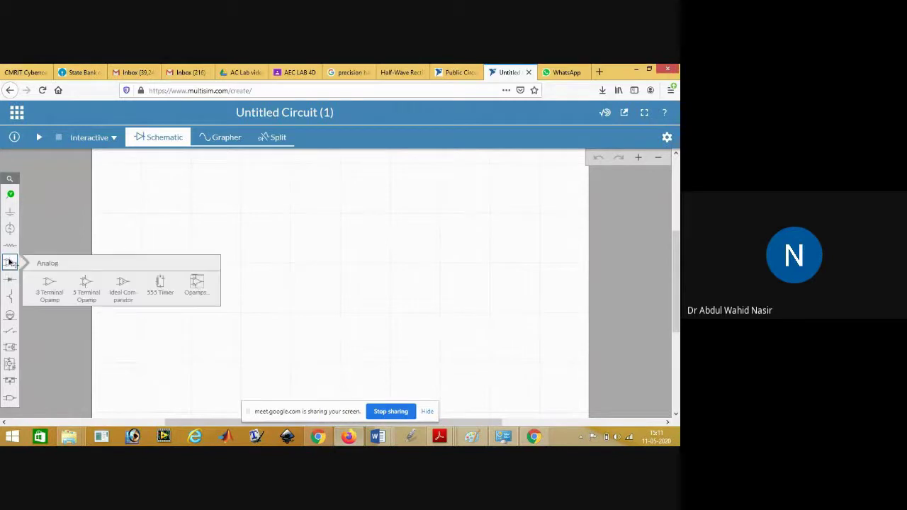
left_click(160, 283)
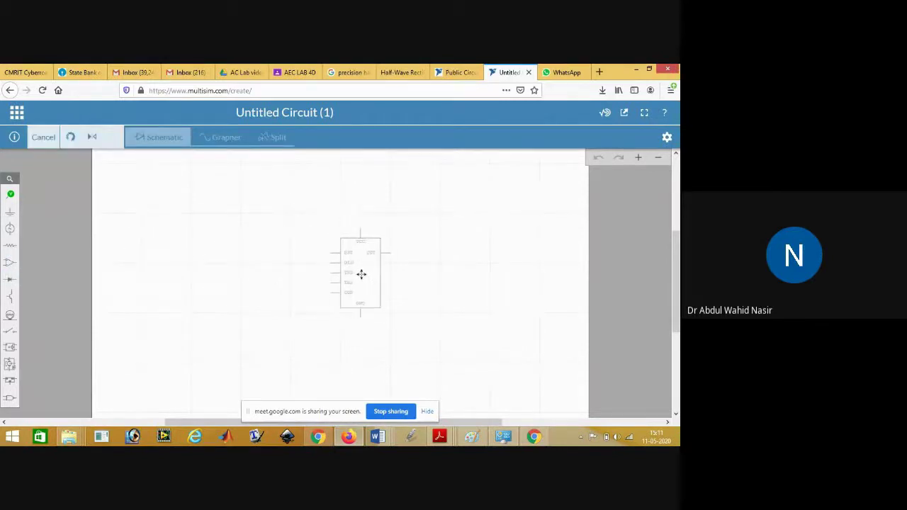
left_click(363, 279)
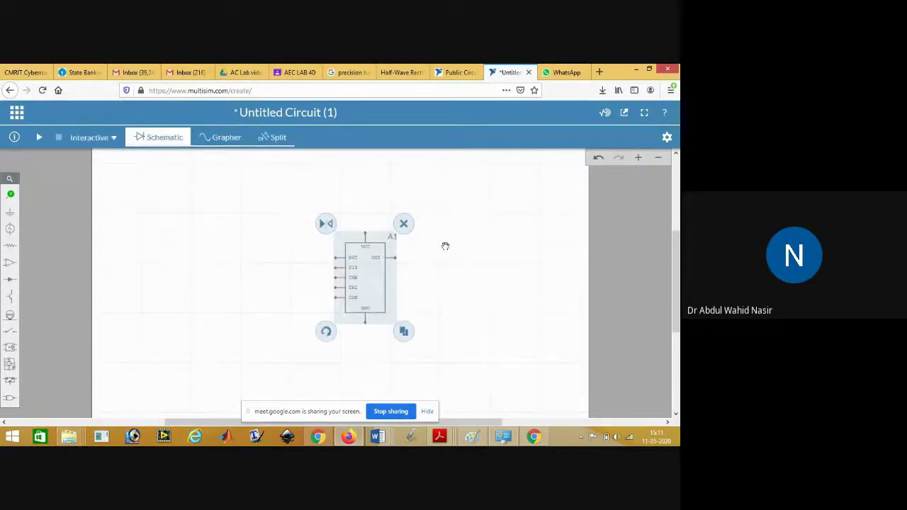
left_click(638, 159)
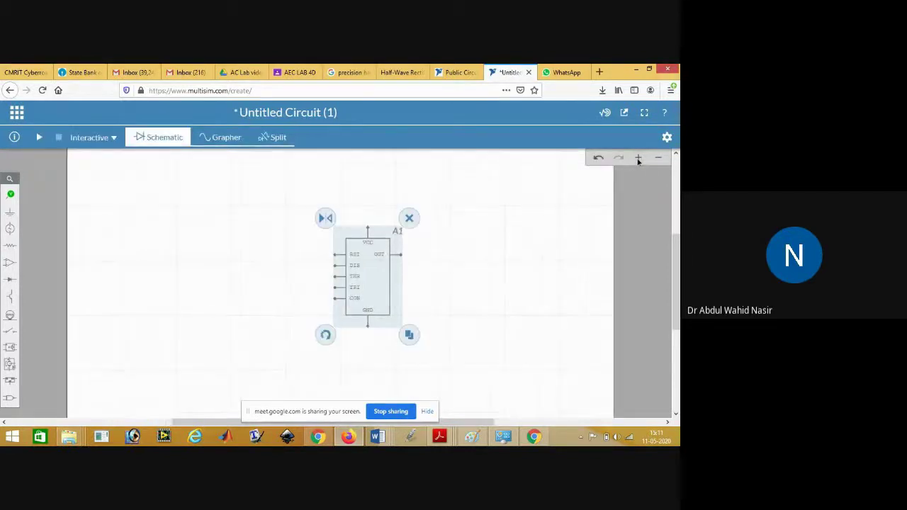
left_click(638, 159)
left_click(637, 159)
left_click(638, 158)
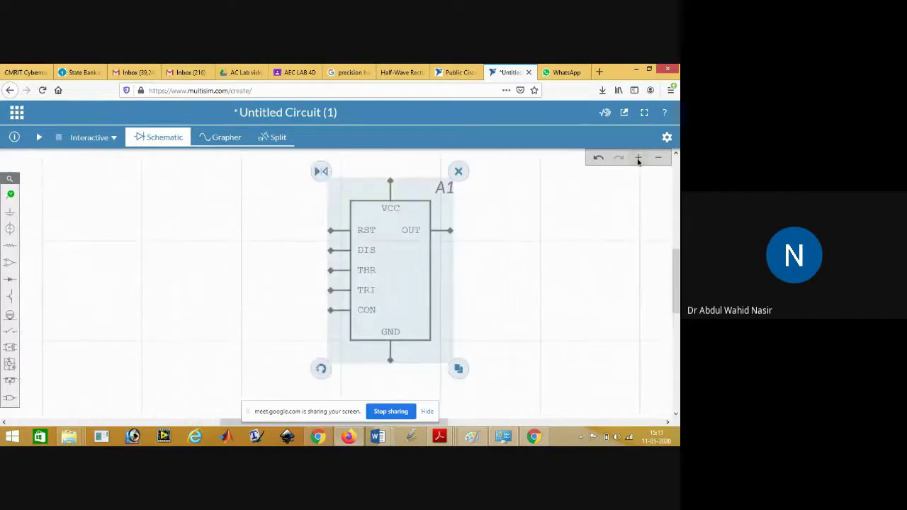
left_click_drag(678, 269, 677, 264)
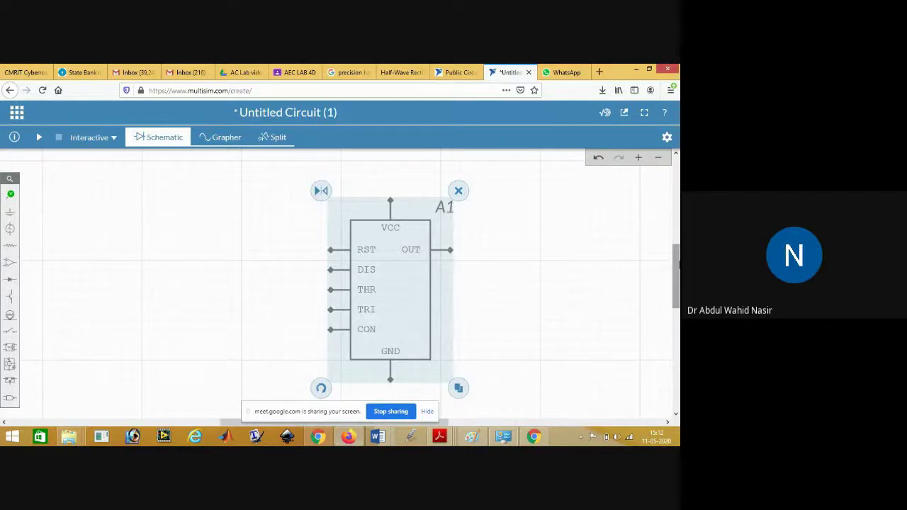
left_click(621, 204)
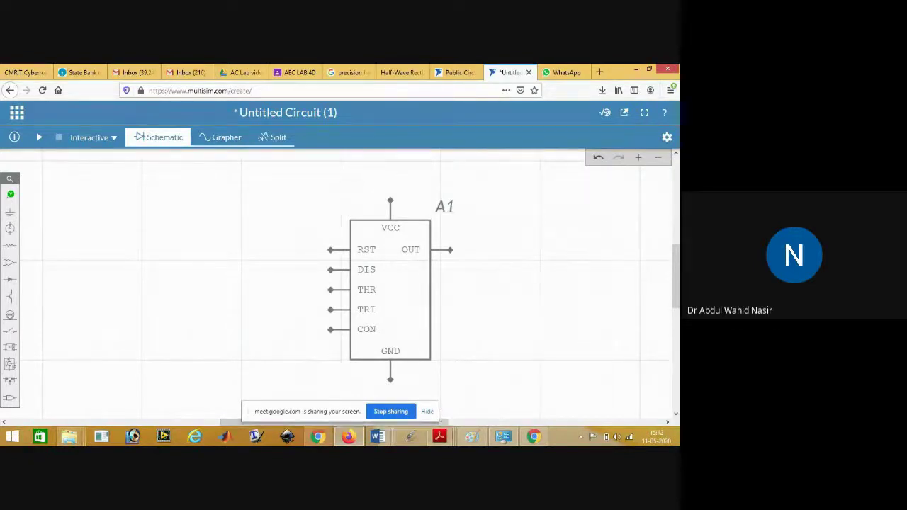
- Return to the 555 timer PDF and examine the astable multivibrator circuit with RA, RB and C on page 4
mouse_move(440, 436)
left_click(648, 395)
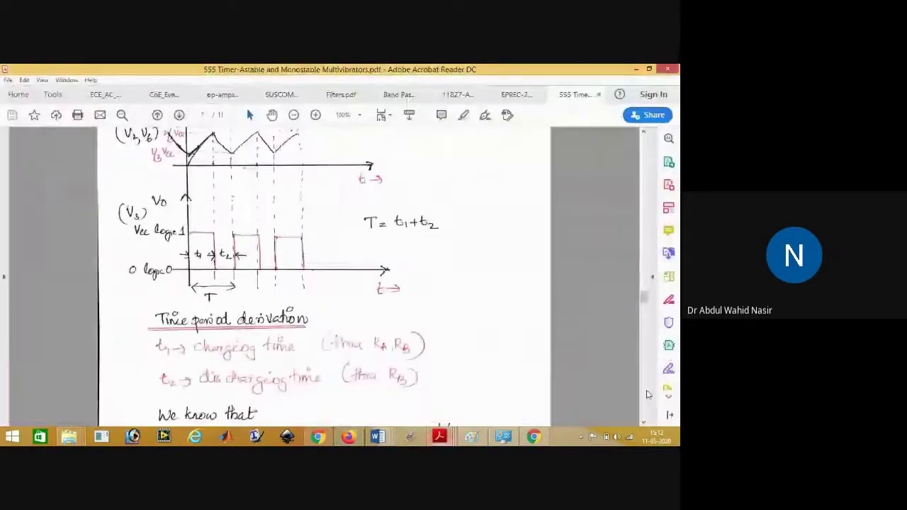
left_click_drag(643, 300, 630, 217)
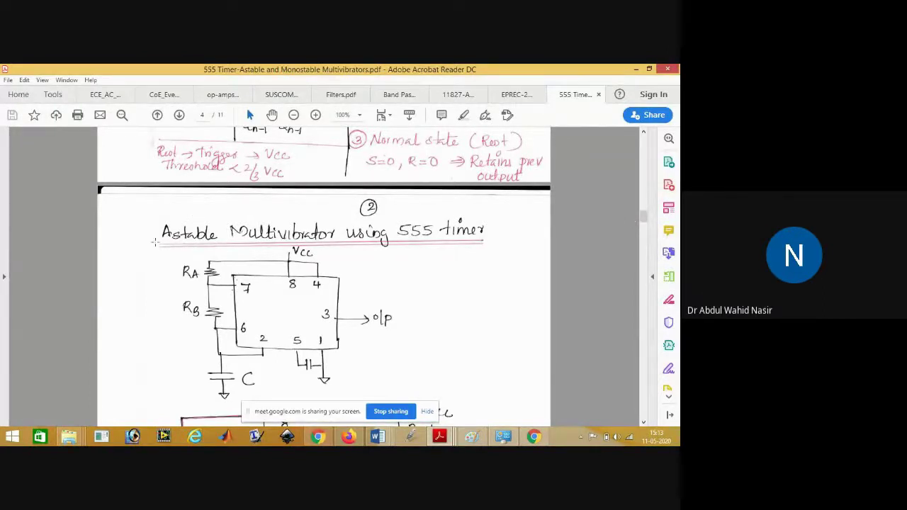
left_click_drag(163, 245, 402, 402)
left_click(441, 349)
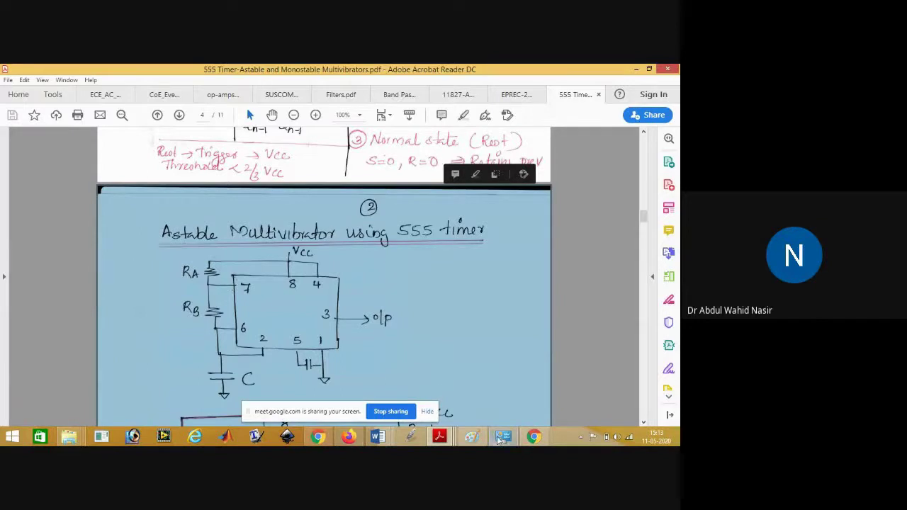
left_click(540, 440)
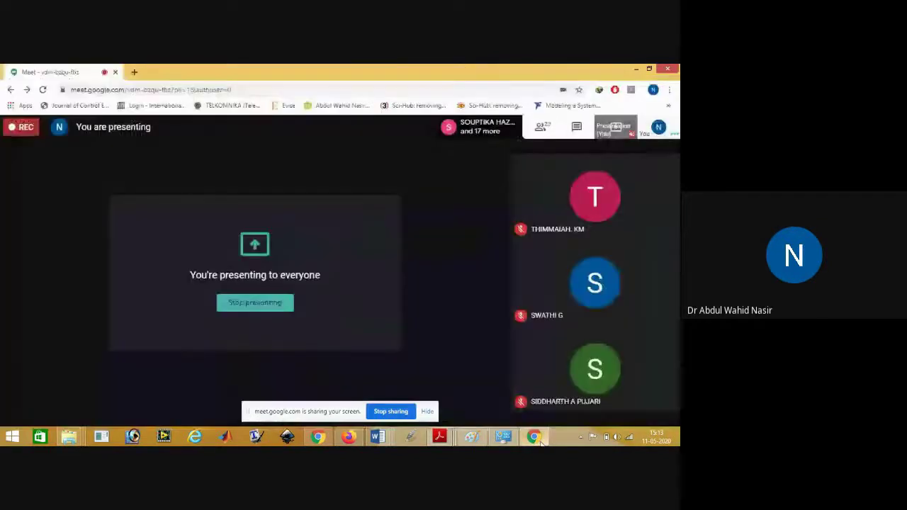
left_click(440, 434)
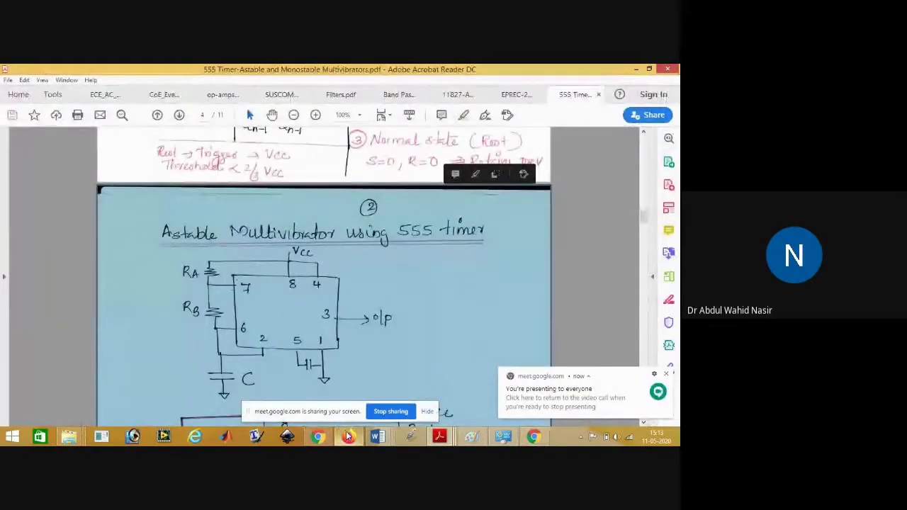
- Compare the pins of the 555 timer placed in Multisim with the astable circuit diagram in the PDF
left_click(347, 436)
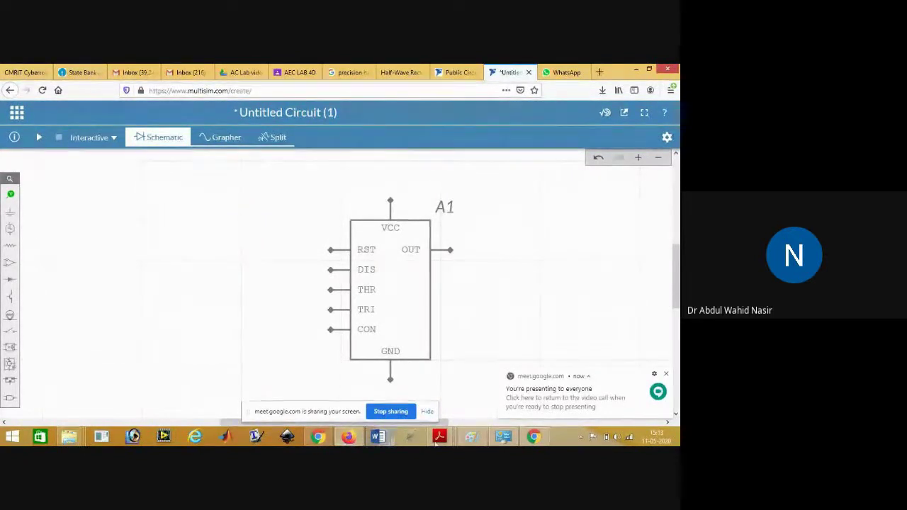
mouse_move(441, 439)
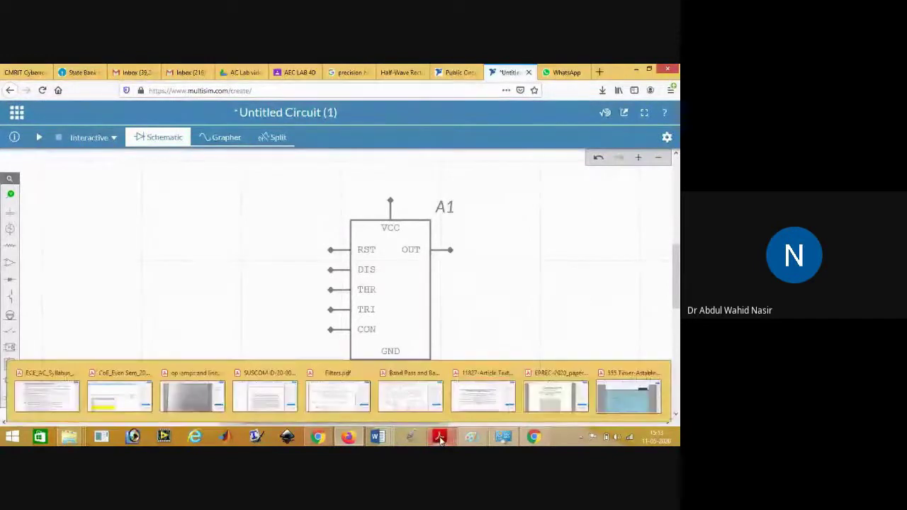
left_click(617, 391)
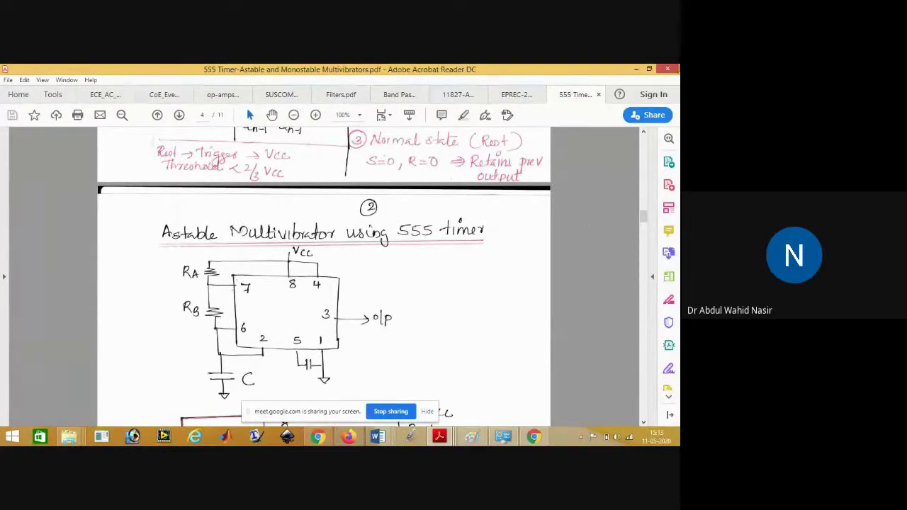
- Switch back to Multisim and place a horizontal resistor to the left of the 555 timer, level with its RST pin
left_click(640, 69)
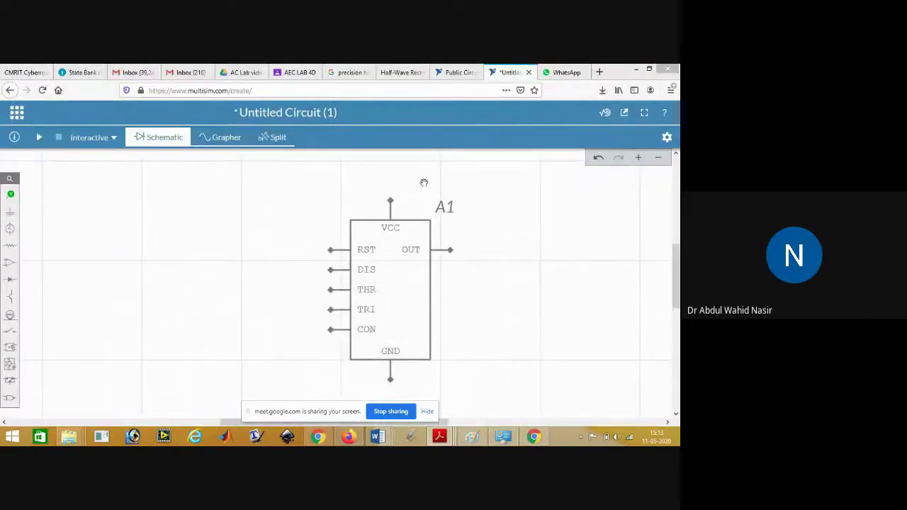
left_click(10, 248)
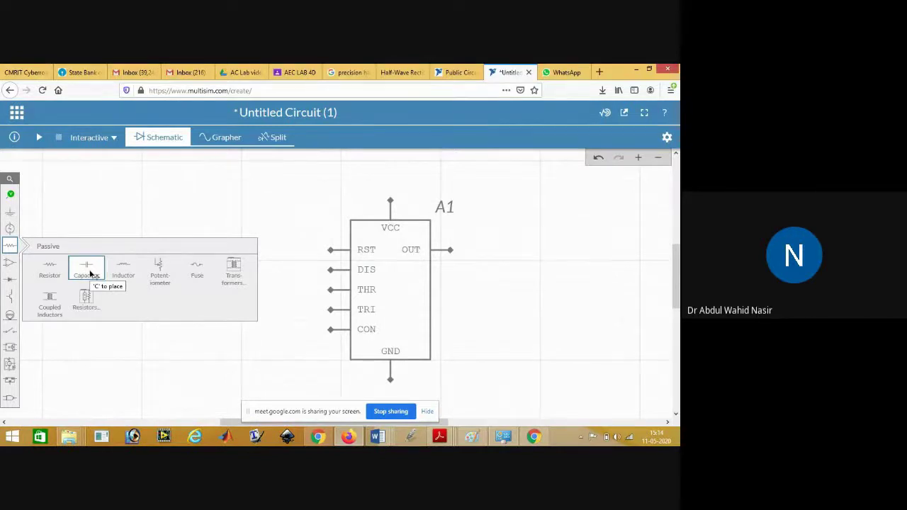
left_click(54, 270)
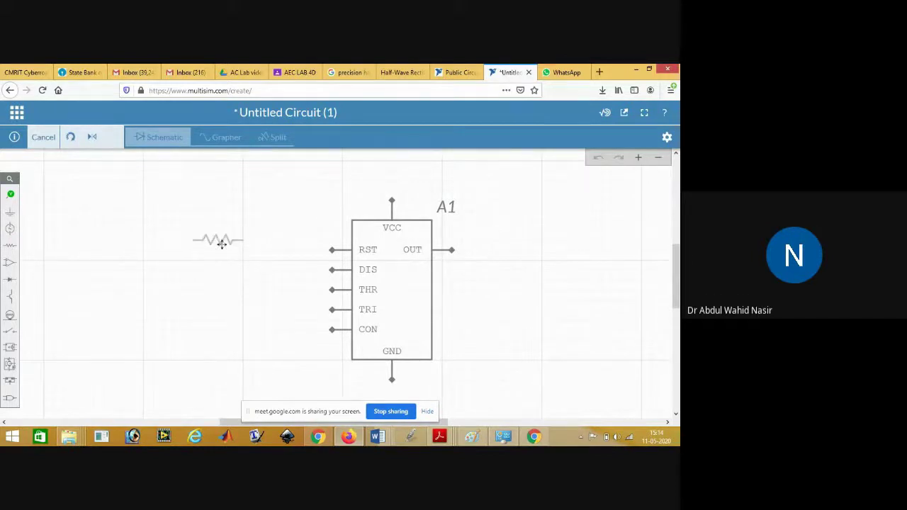
left_click(227, 249)
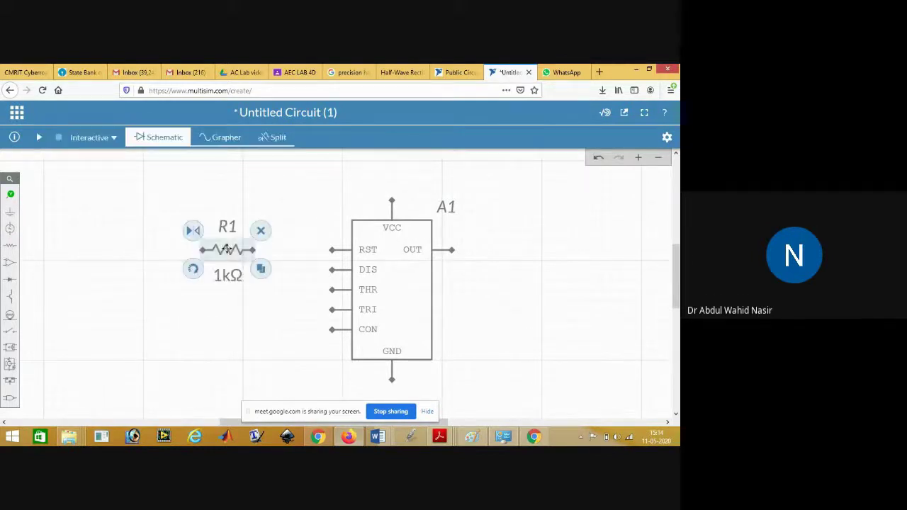
- Wire the right end of resistor R1 to the 555 timer's RST pin
left_click(211, 192)
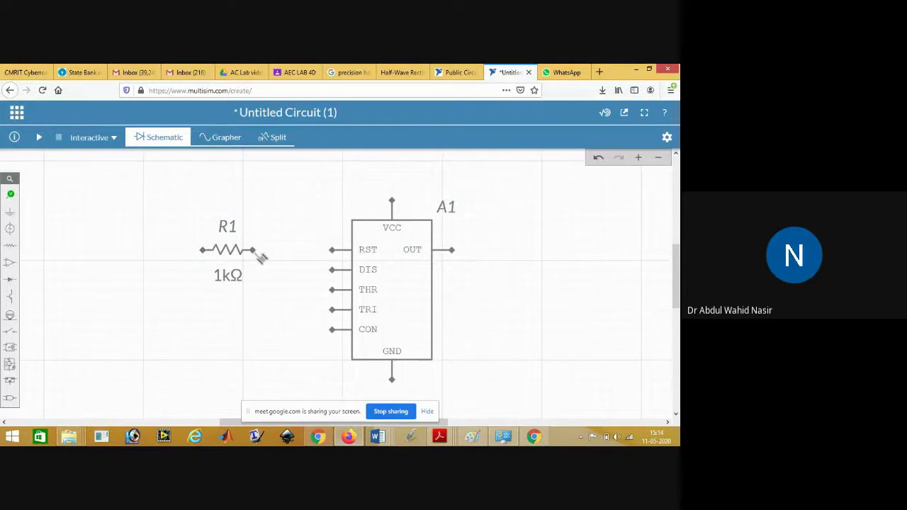
left_click(260, 257)
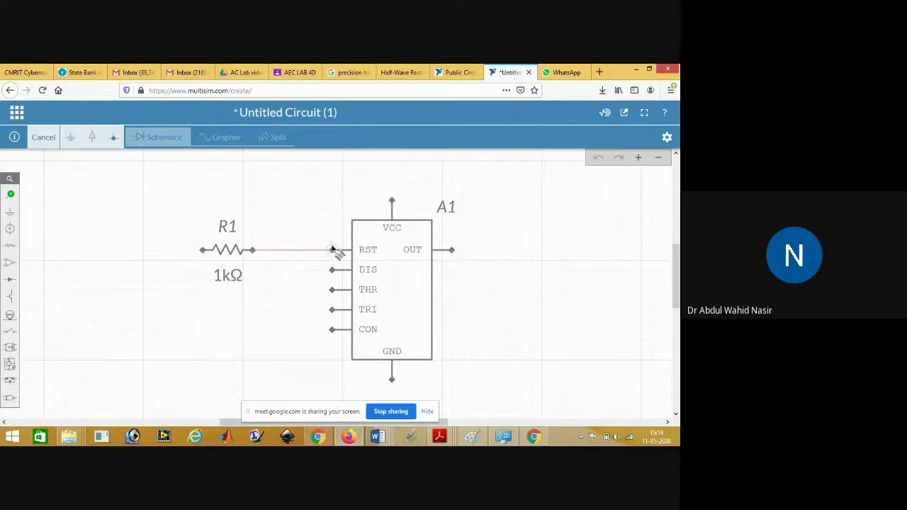
left_click(335, 250)
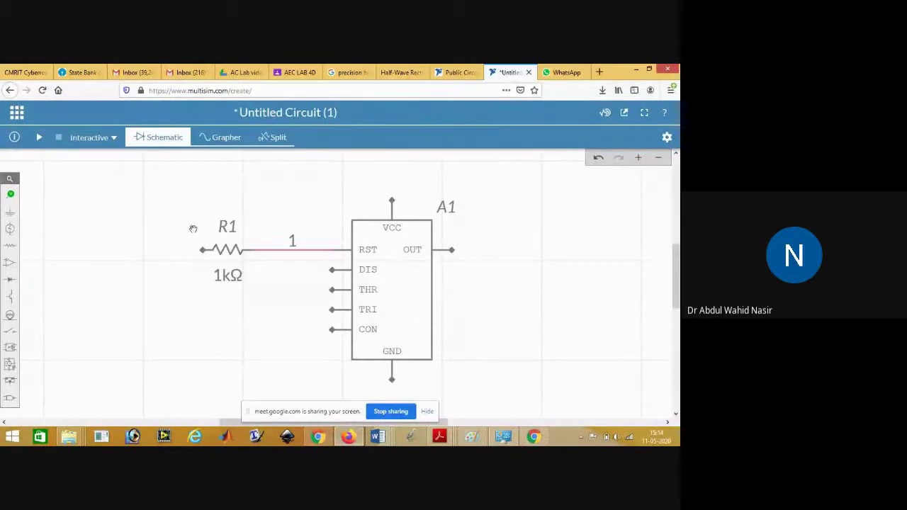
- Duplicate R1 directly below it, level with the THR pin, and wire R1's left end to the DIS pin
left_click(222, 249)
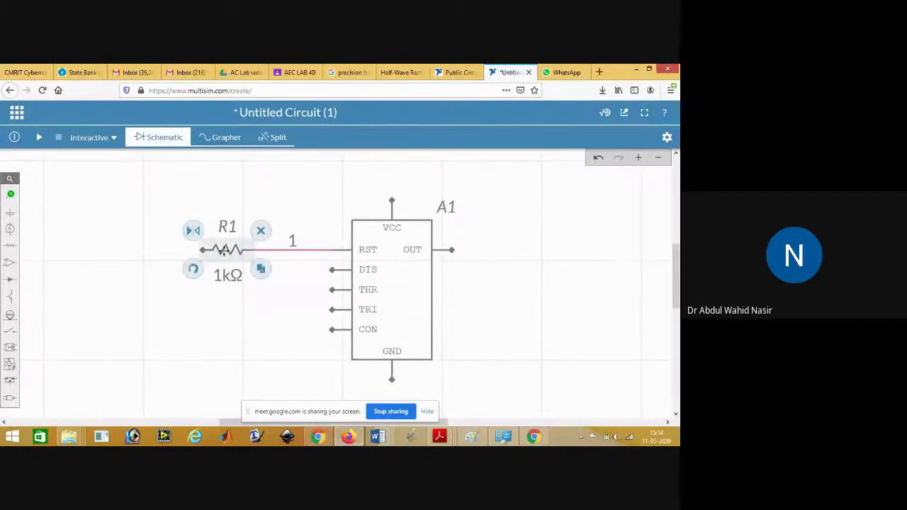
left_click(260, 269)
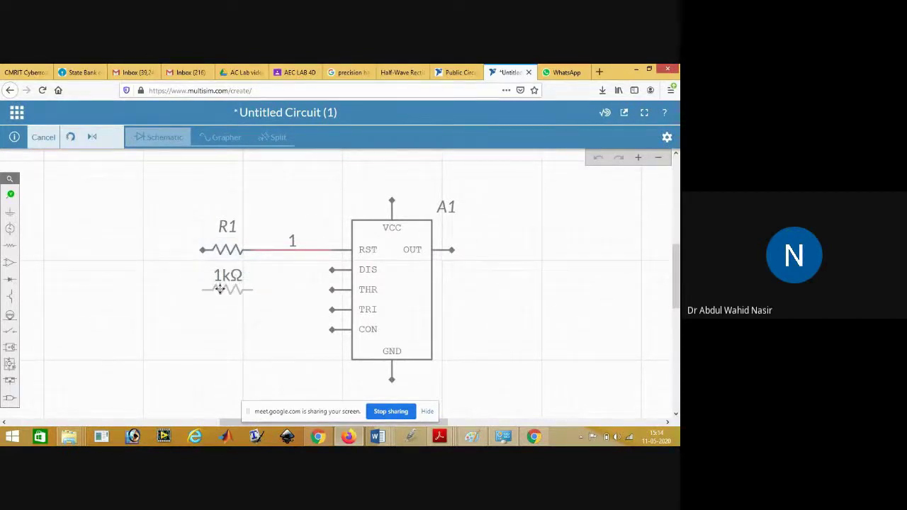
left_click(219, 289)
left_click(159, 275)
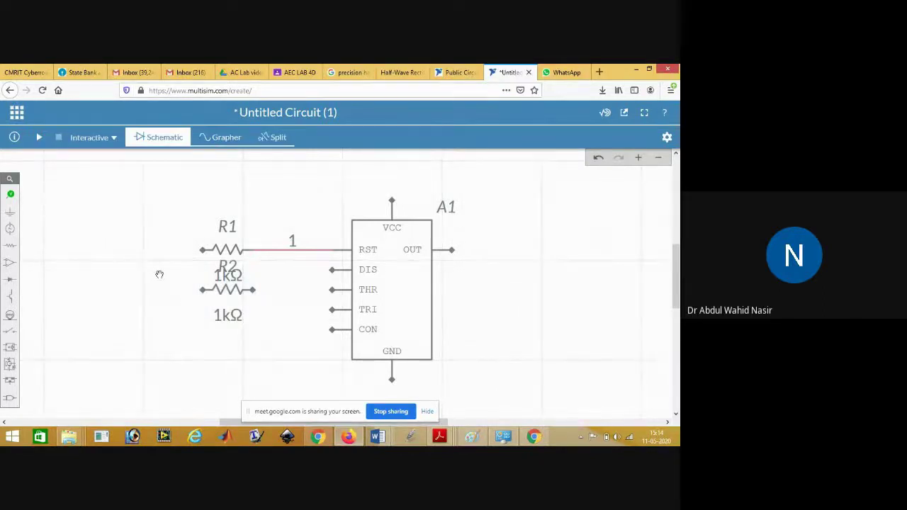
left_click(203, 250)
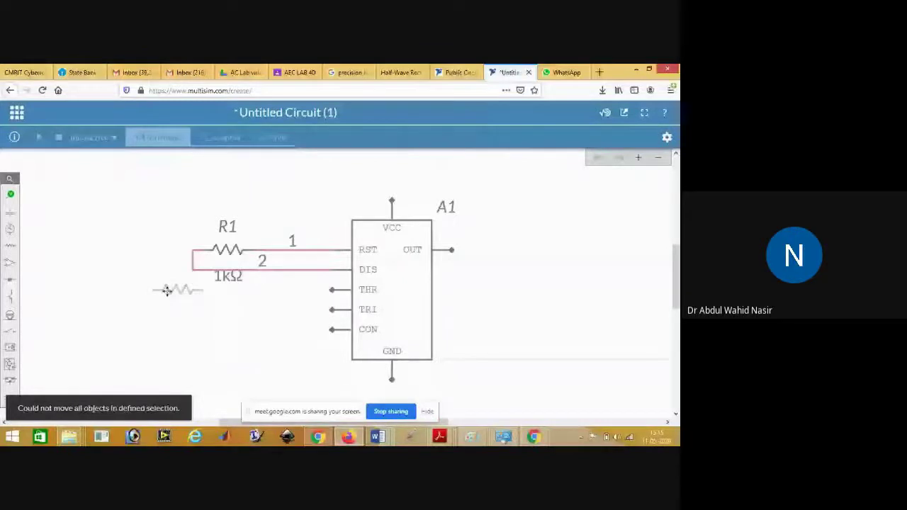
- Move R2 further left and wire its left end to the corner of the wire between R1 and the DIS pin
left_click(167, 289)
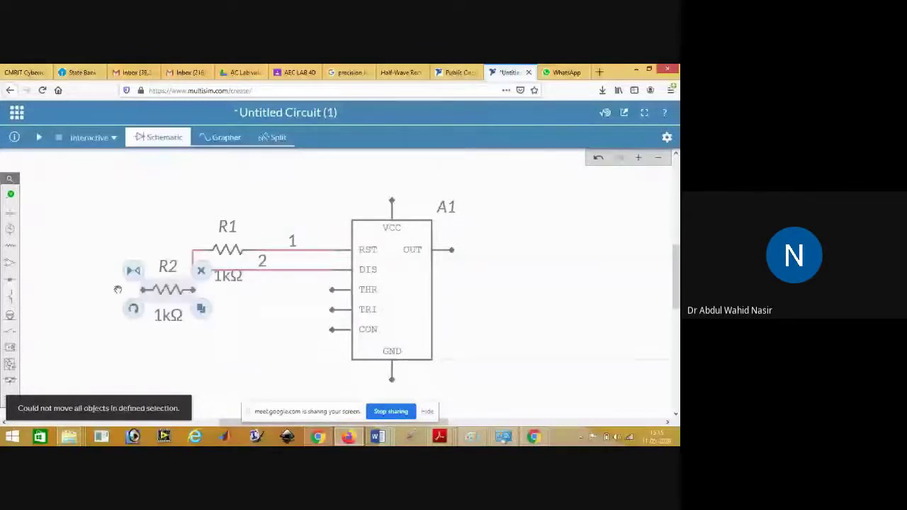
left_click(143, 288)
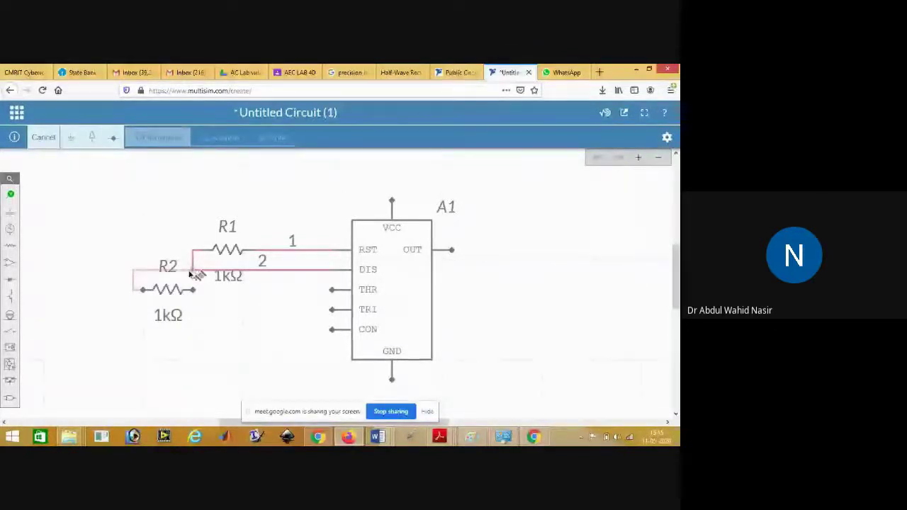
left_click(191, 270)
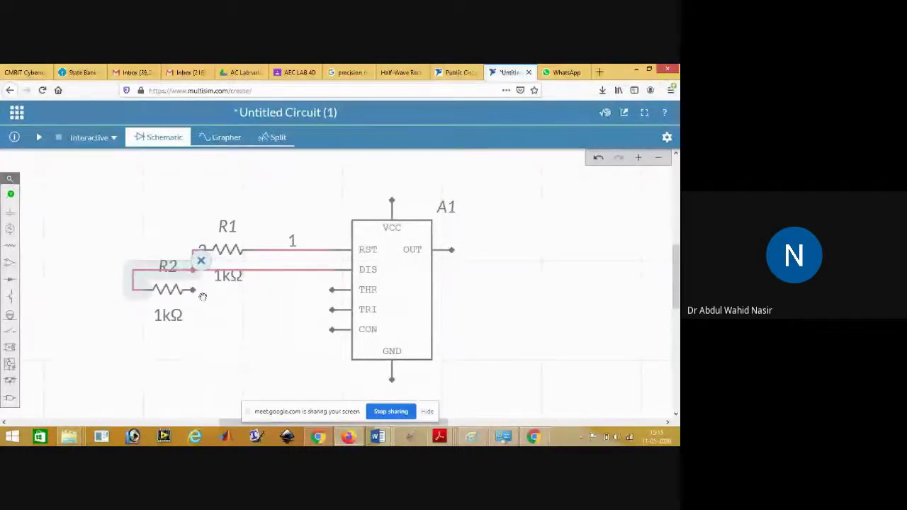
- Wire R2's right end to the THR pin and join the TRI pin to that wire
left_click(197, 291)
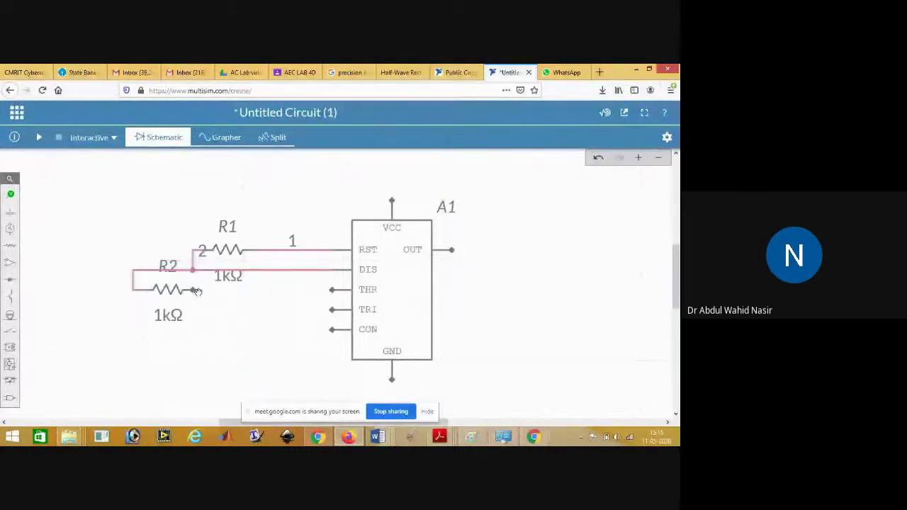
left_click(195, 290)
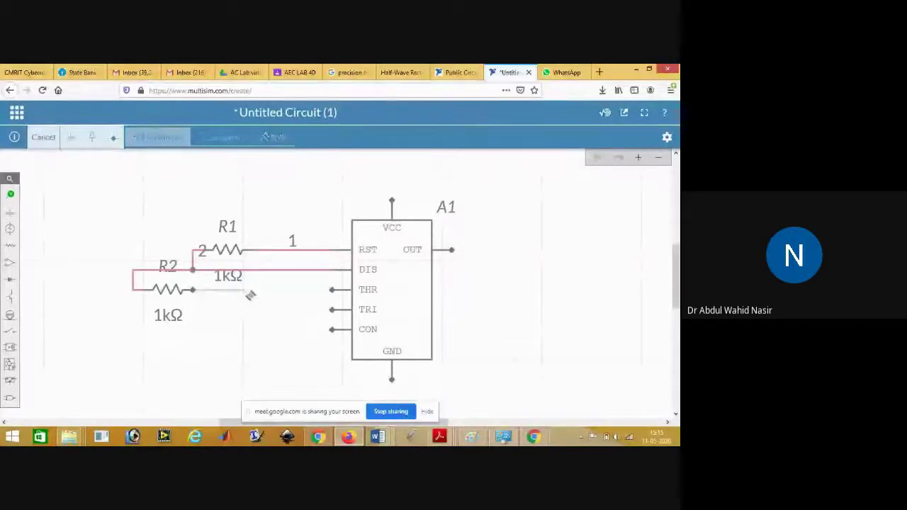
left_click(333, 290)
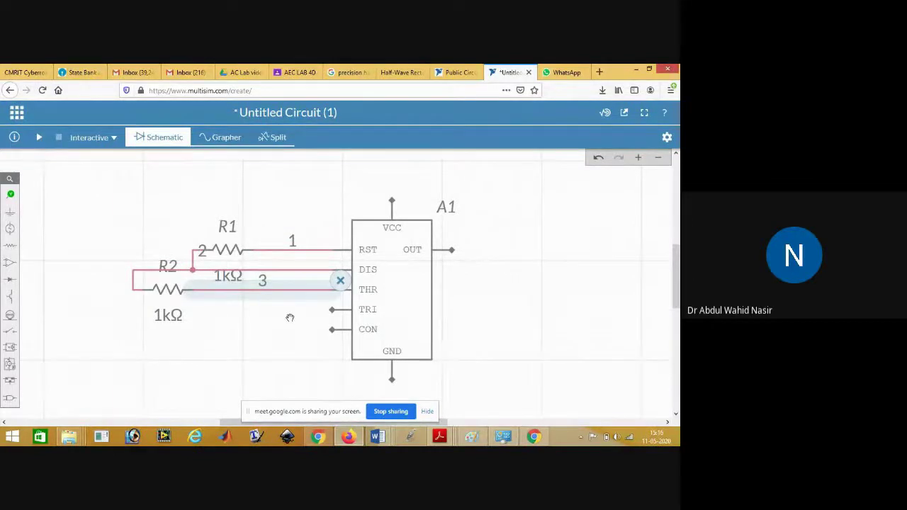
left_click(333, 311)
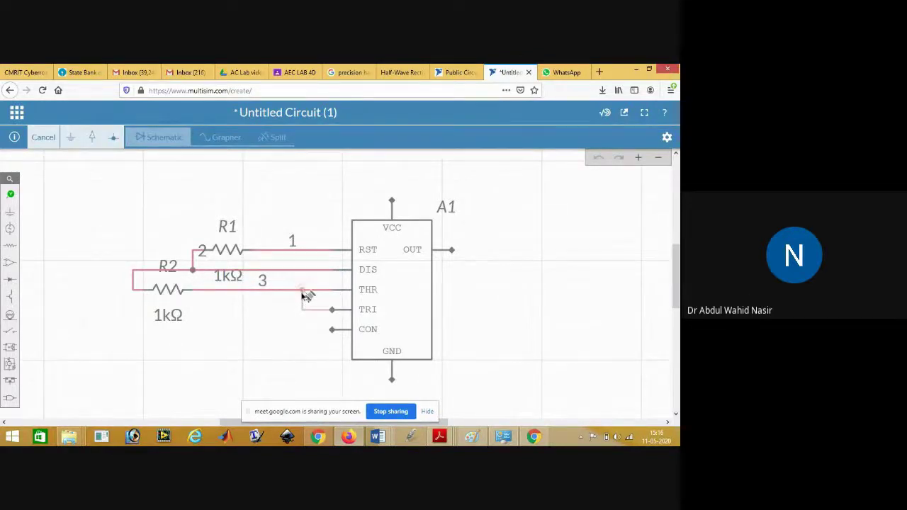
left_click(303, 292)
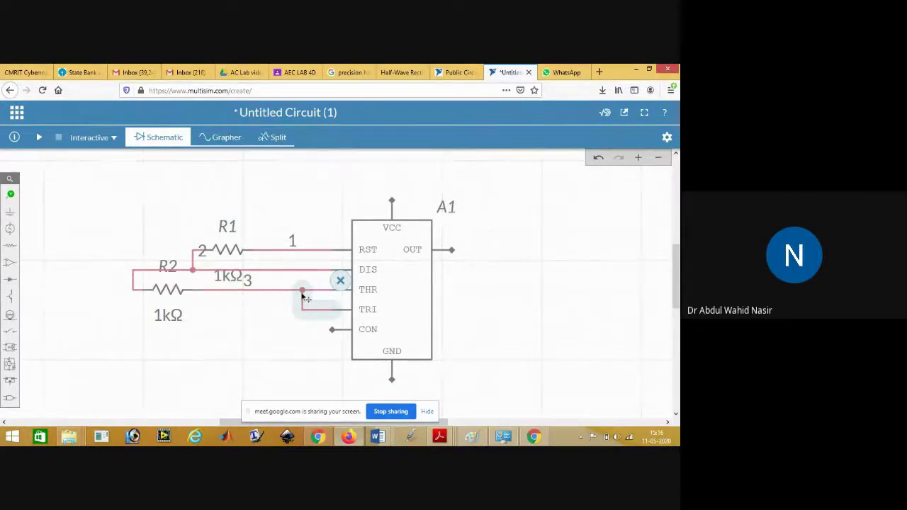
- Place a capacitor below the resistors, rotate it vertical and wire its upper end to the TRI pin's wire
left_click(9, 245)
left_click(79, 269)
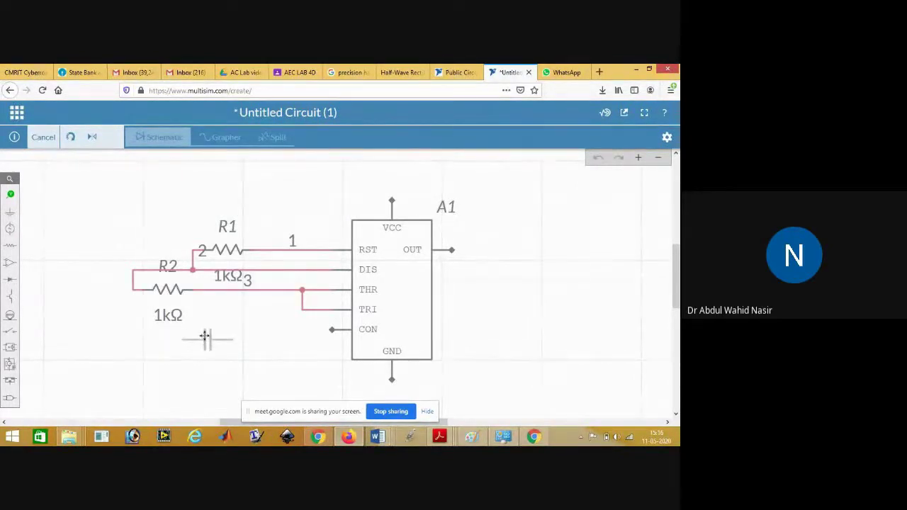
left_click(205, 337)
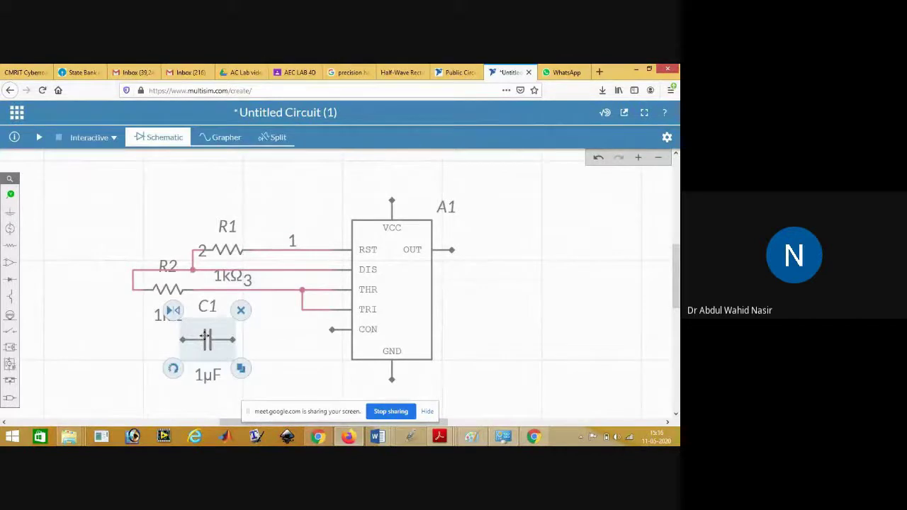
left_click(173, 369)
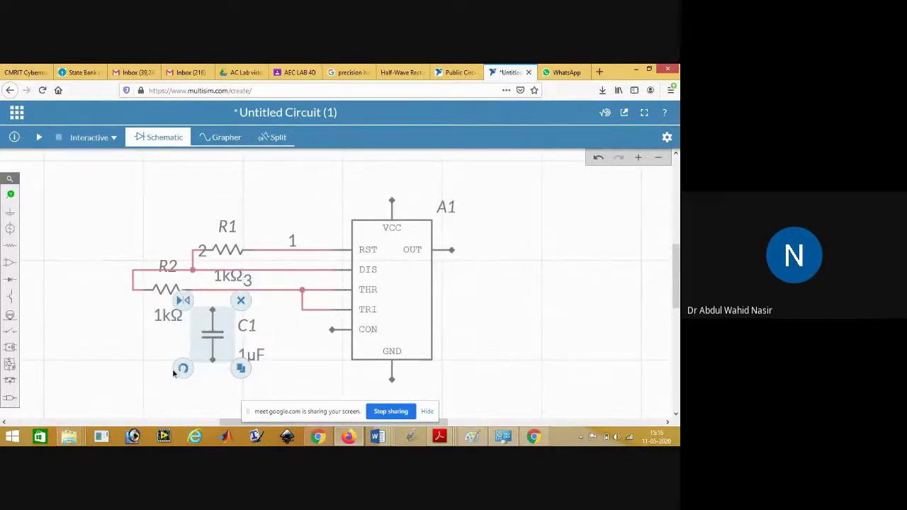
left_click(278, 339)
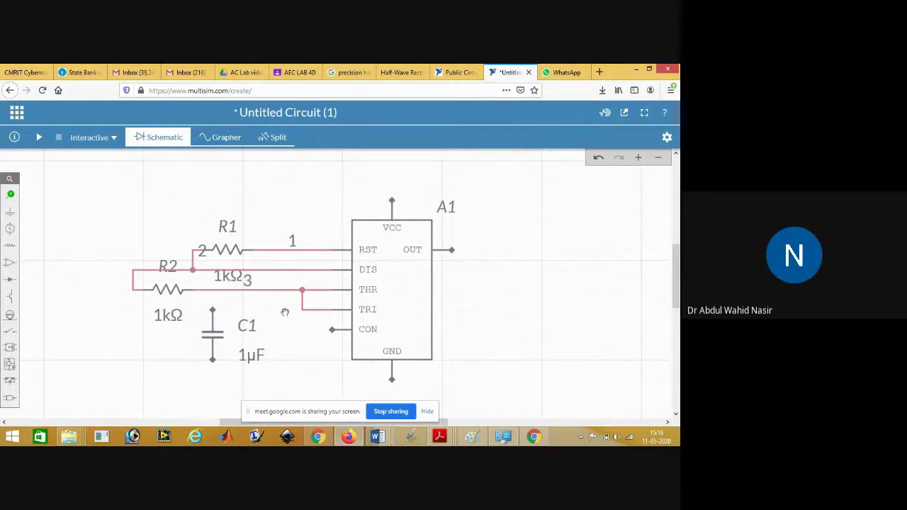
left_click(220, 314)
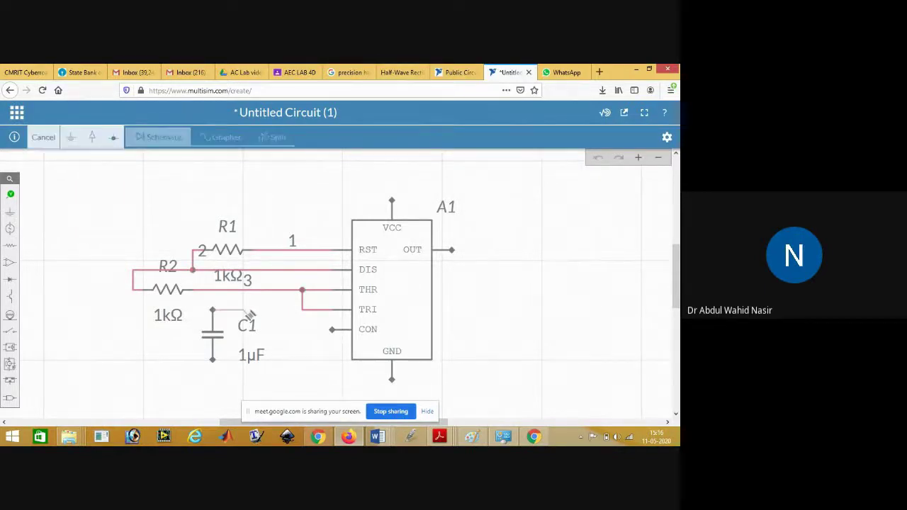
left_click(301, 309)
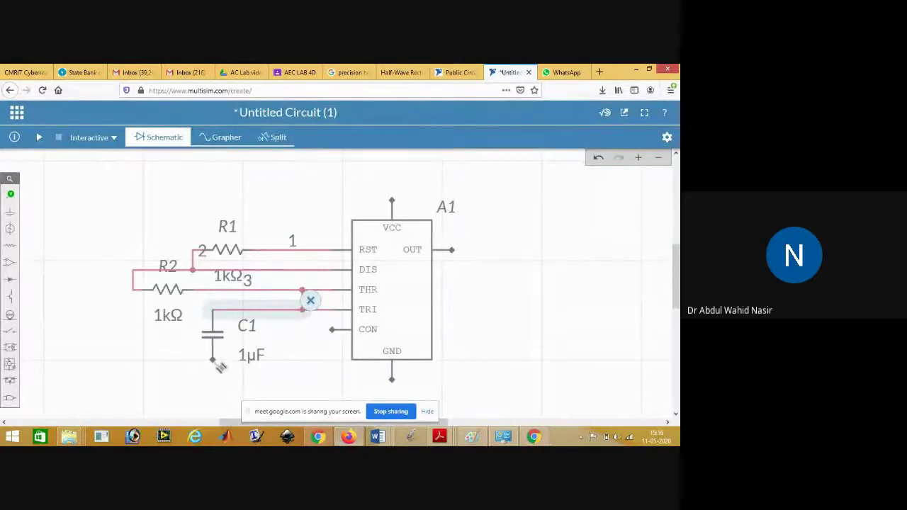
- Duplicate capacitor C1, place the copy to its lower right and wire the copy's upper end to the CON pin
left_click(211, 335)
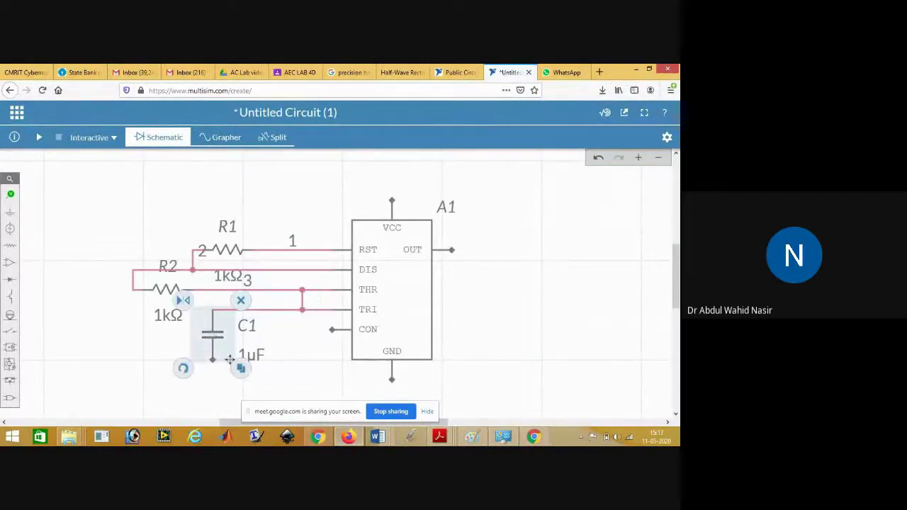
left_click(237, 366)
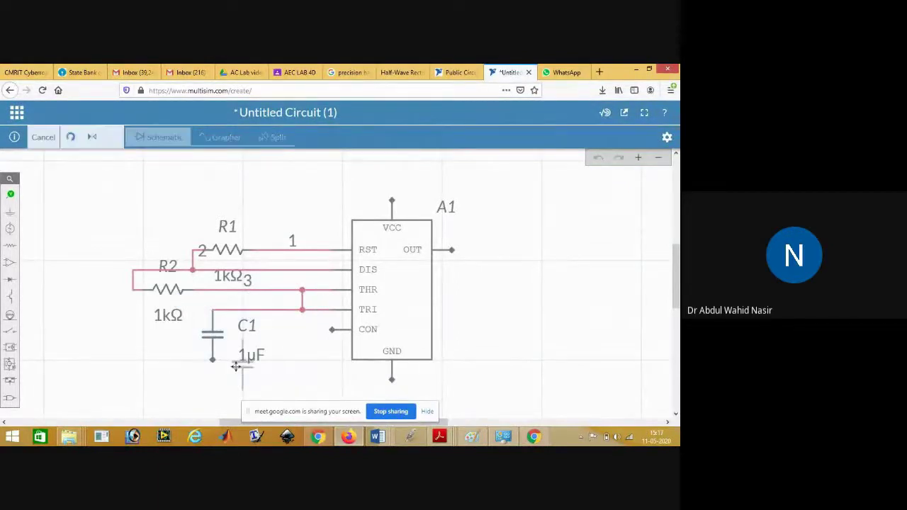
left_click(289, 362)
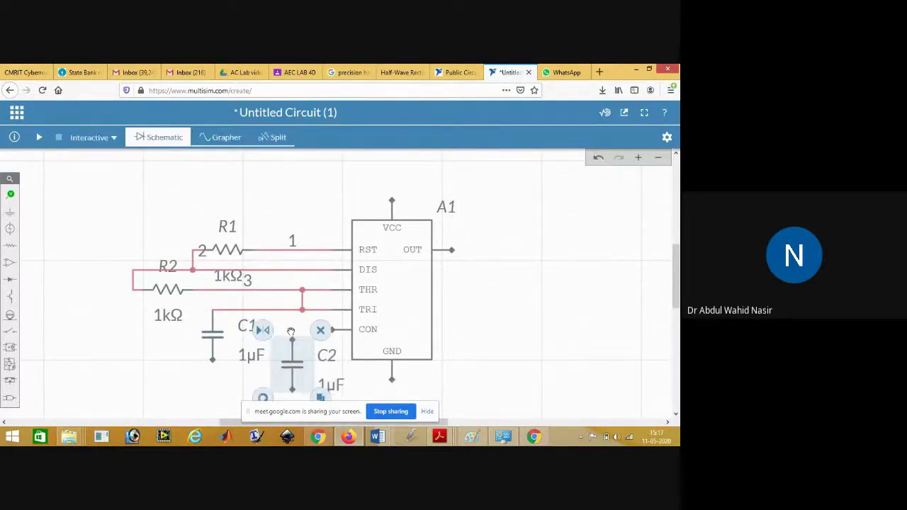
left_click(290, 331)
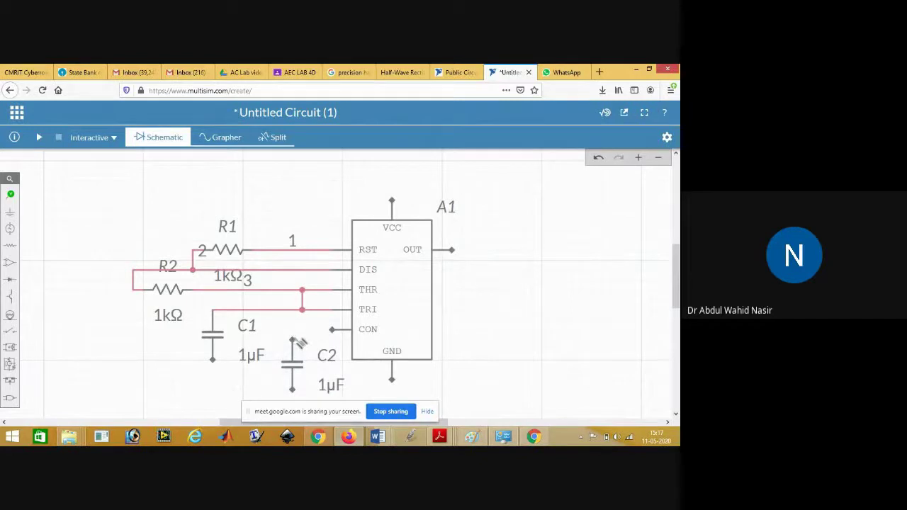
left_click(294, 340)
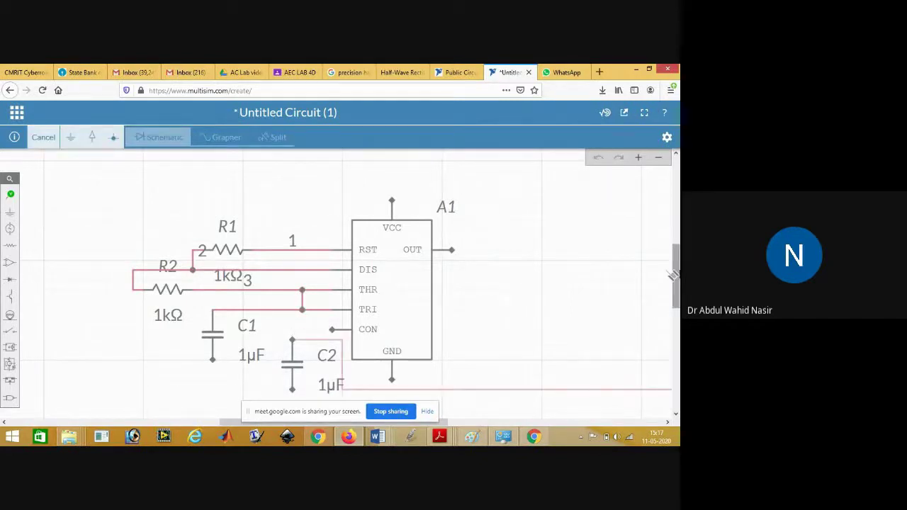
left_click(332, 329)
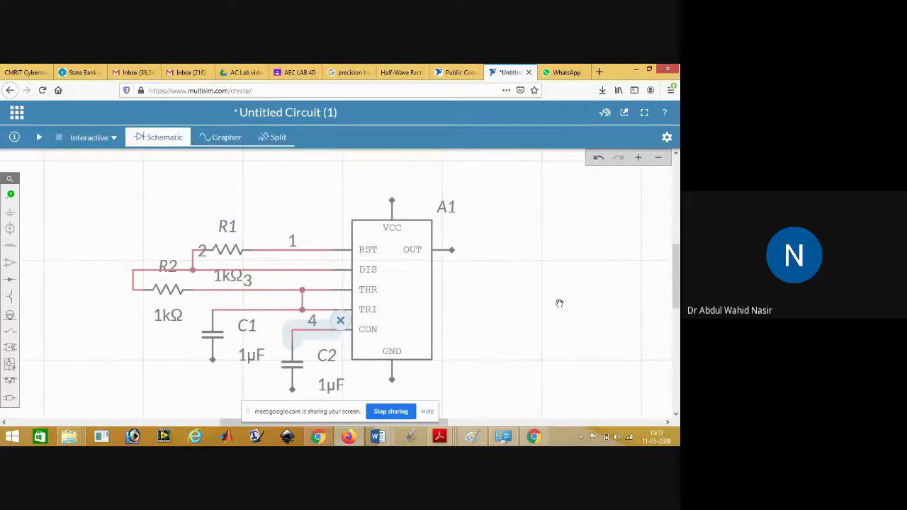
- Wire the lower ends of C1 and C2 together and connect the 555 timer's GND pin to that wire
left_click_drag(676, 255, 678, 268)
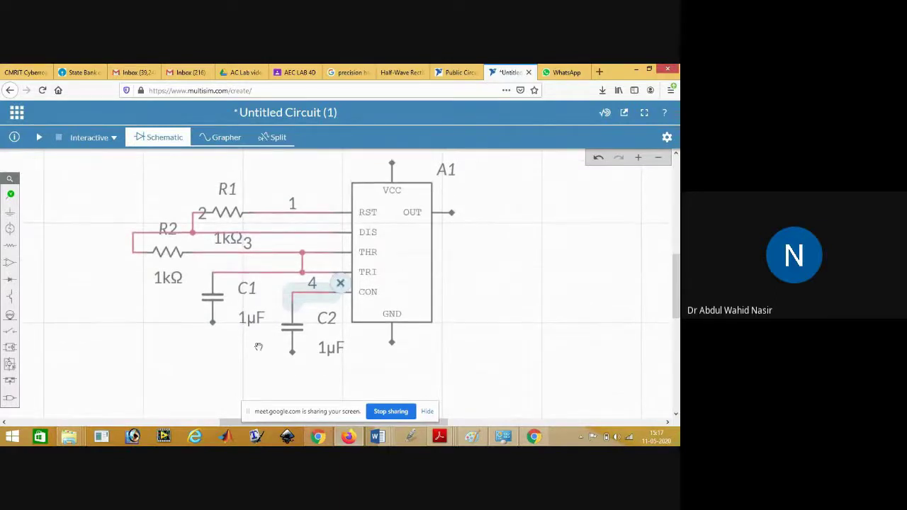
left_click(215, 324)
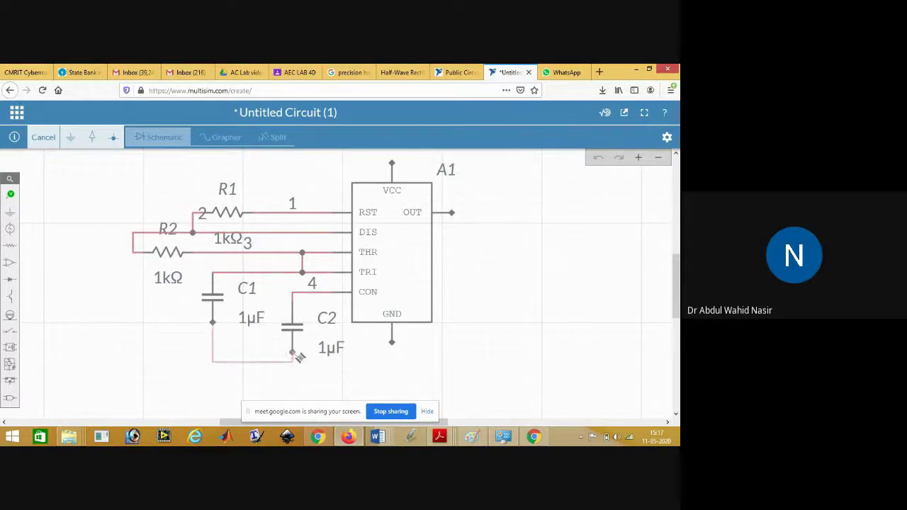
left_click(290, 354)
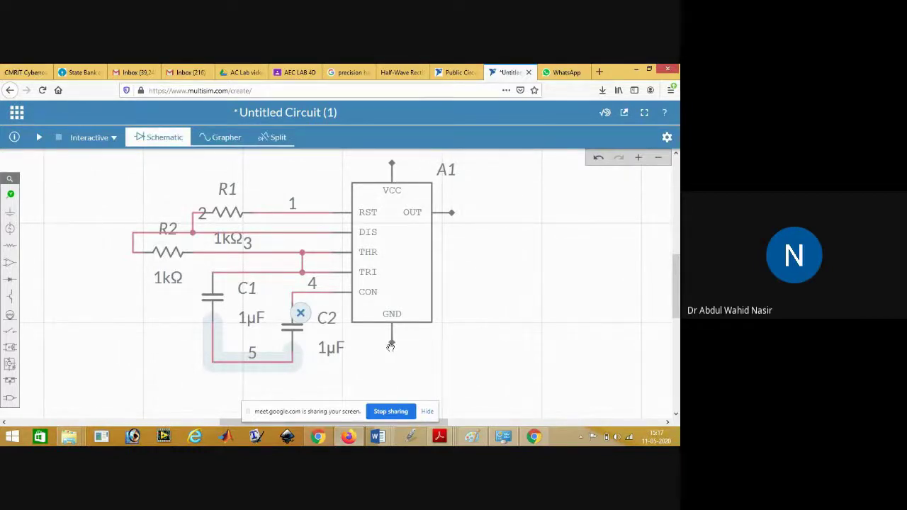
left_click(391, 344)
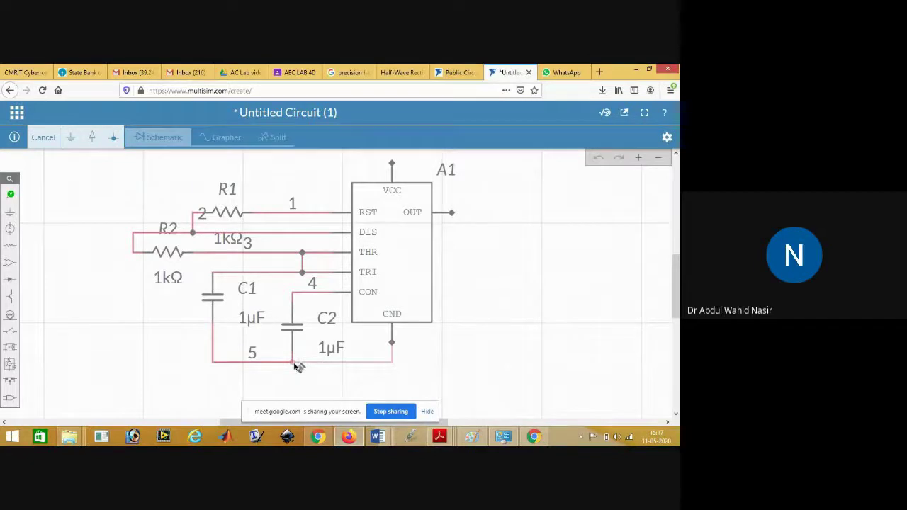
left_click(293, 362)
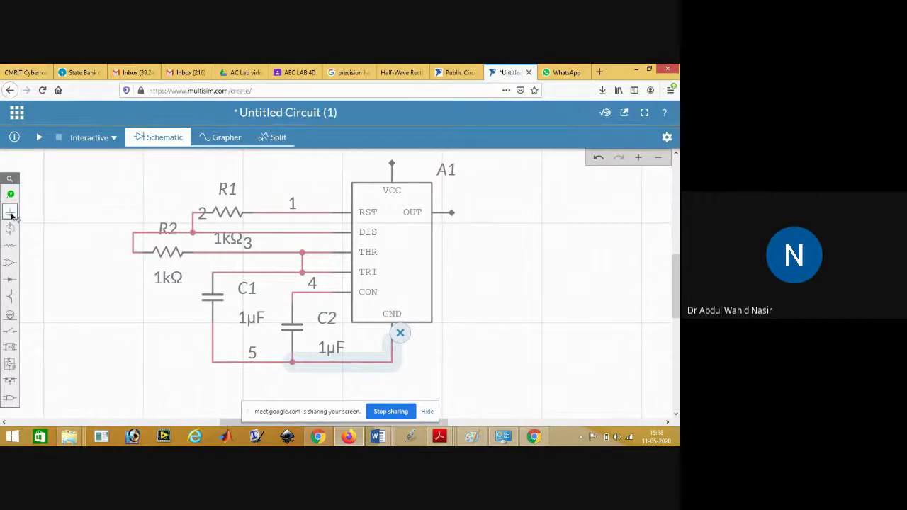
- Place a ground symbol below the 555 timer and wire it to the wire joining the GND pin and the capacitors
mouse_move(11, 216)
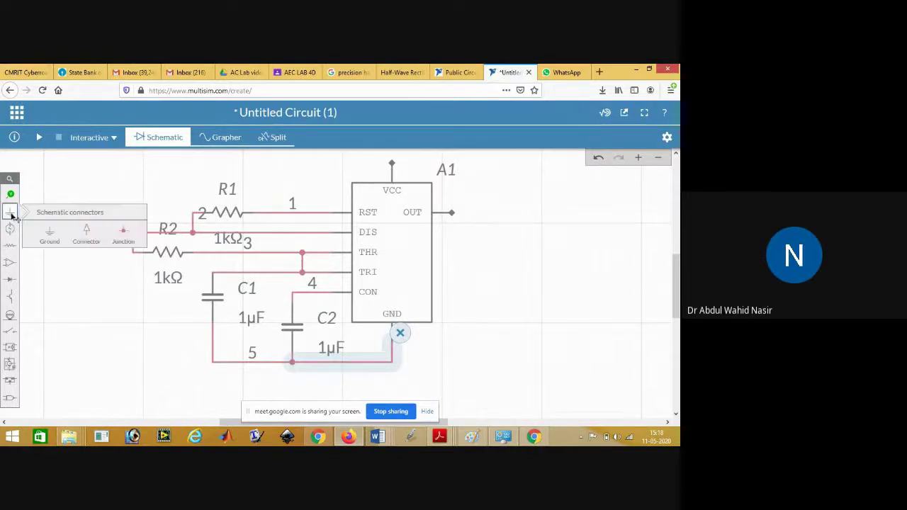
left_click(46, 233)
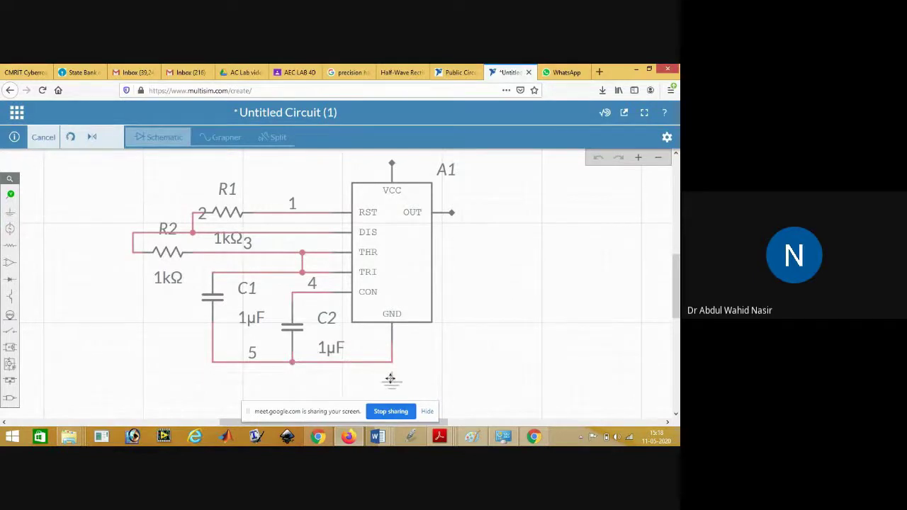
left_click(389, 380)
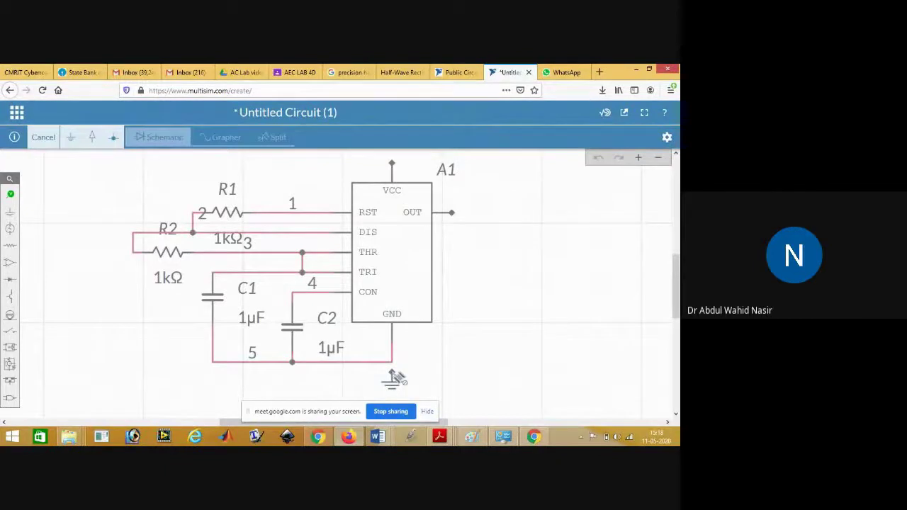
left_click(395, 376)
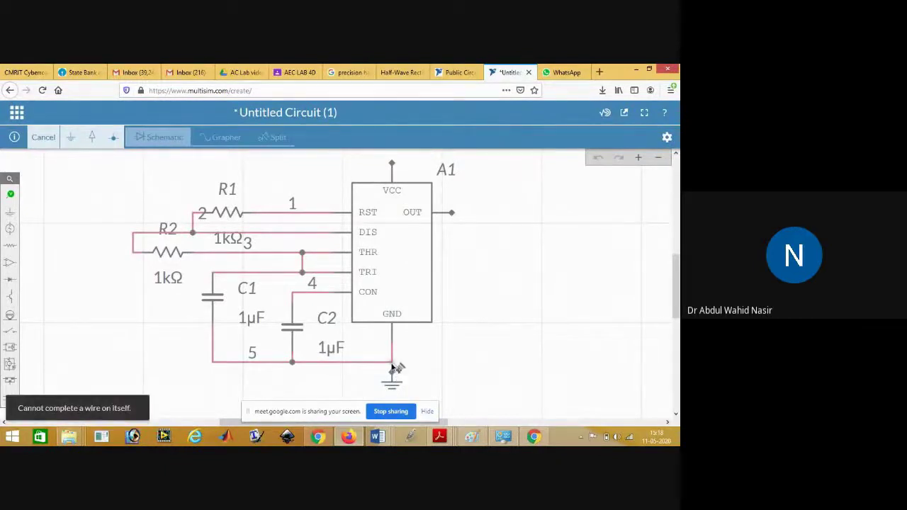
left_click(394, 367)
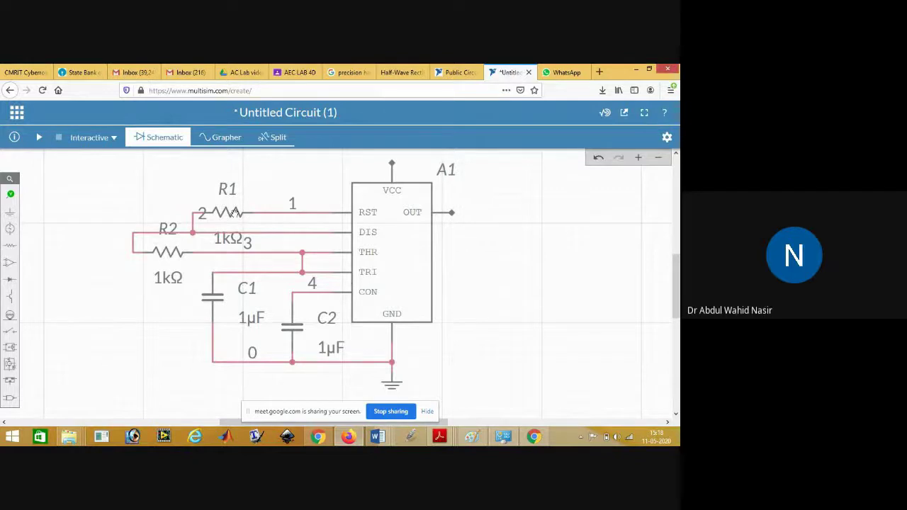
- Duplicate resistor R1, place the copy beside the timer's OUT pin and rotate it vertical
left_click(234, 213)
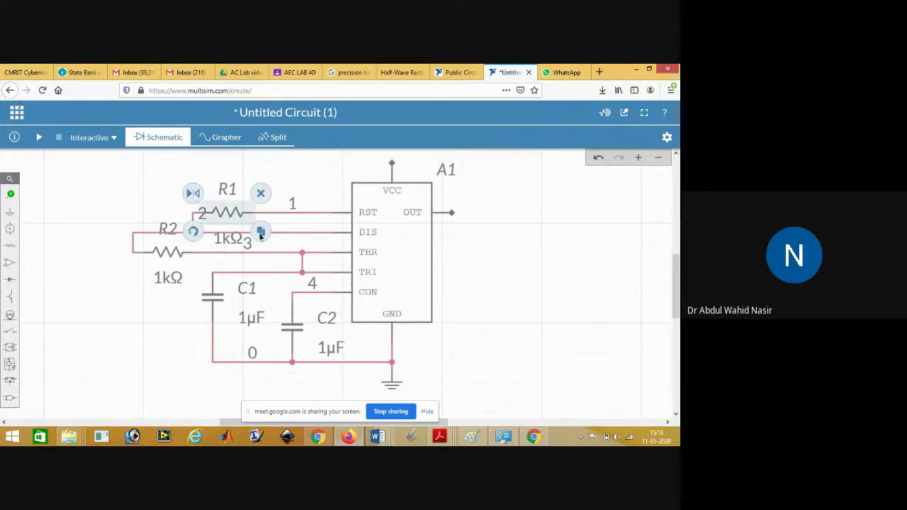
left_click(260, 230)
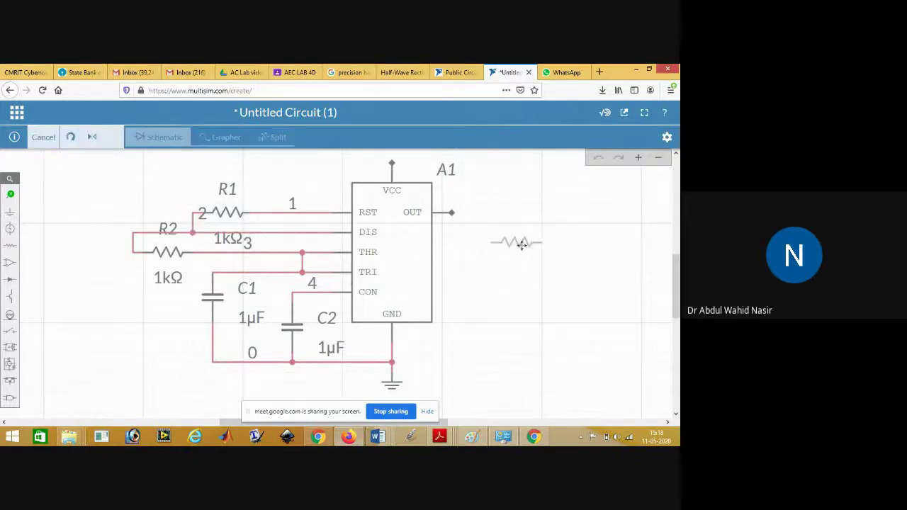
left_click(521, 244)
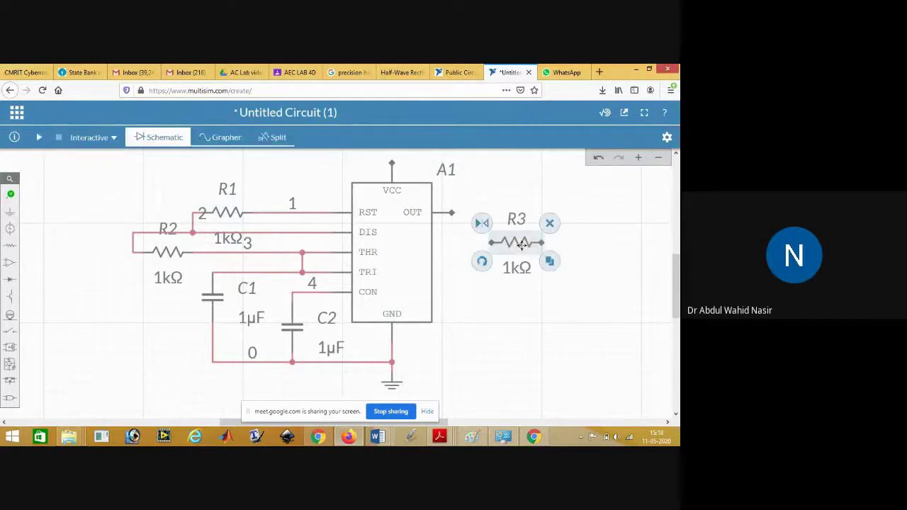
left_click(481, 262)
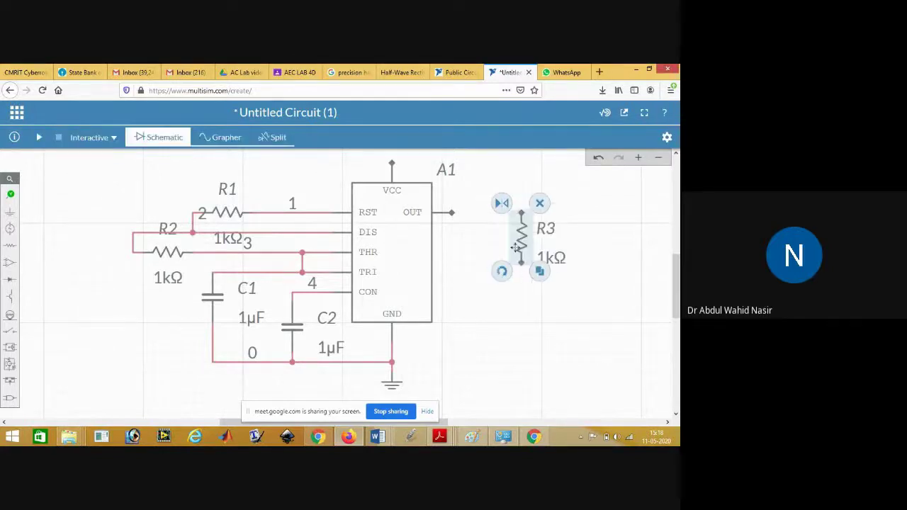
left_click_drag(517, 246, 472, 256)
left_click(494, 190)
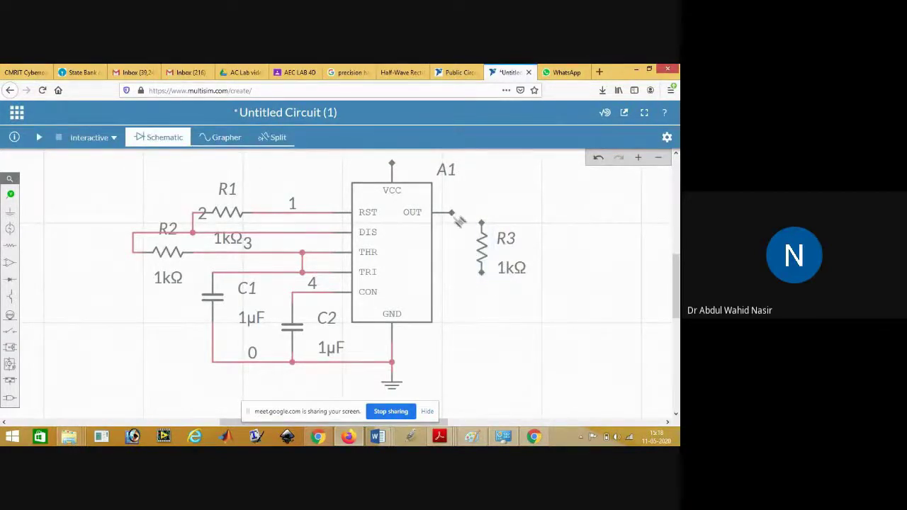
- Wire R3's upper end to the OUT pin and its lower end to the ground junction below the timer
left_click_drag(457, 220, 485, 224)
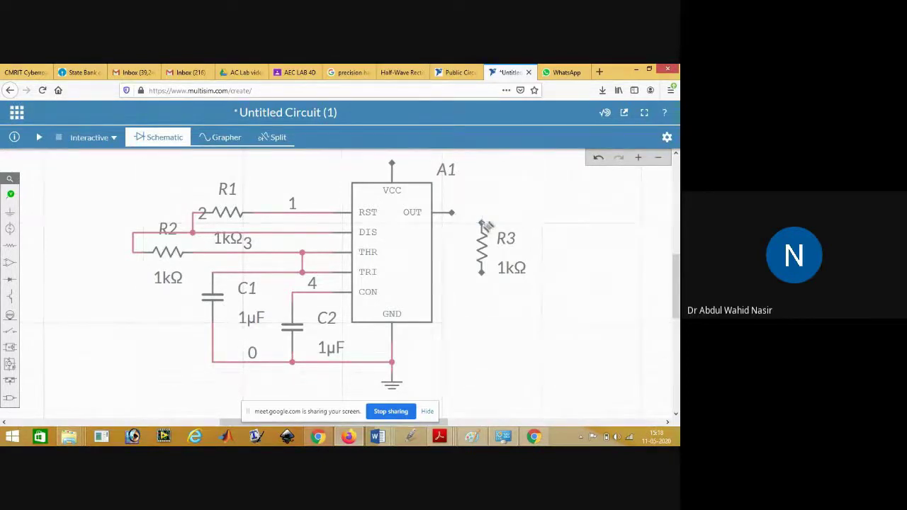
left_click(485, 224)
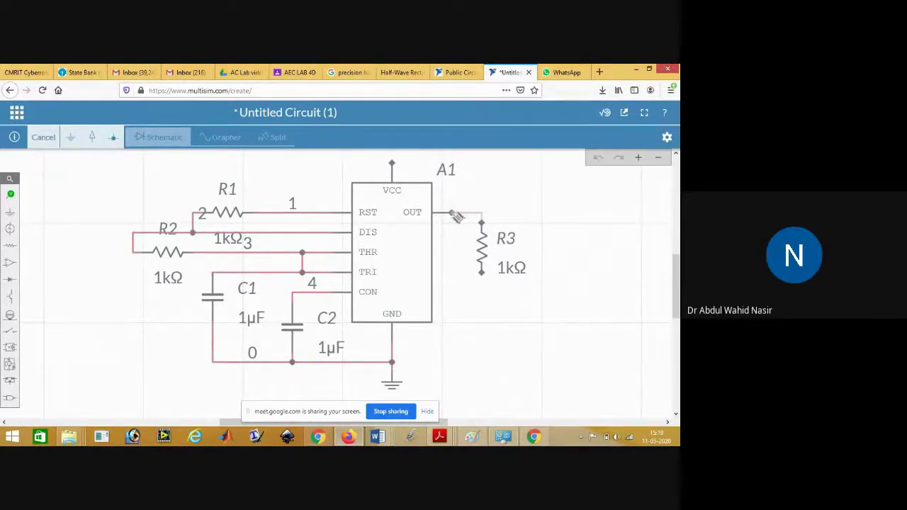
left_click(455, 215)
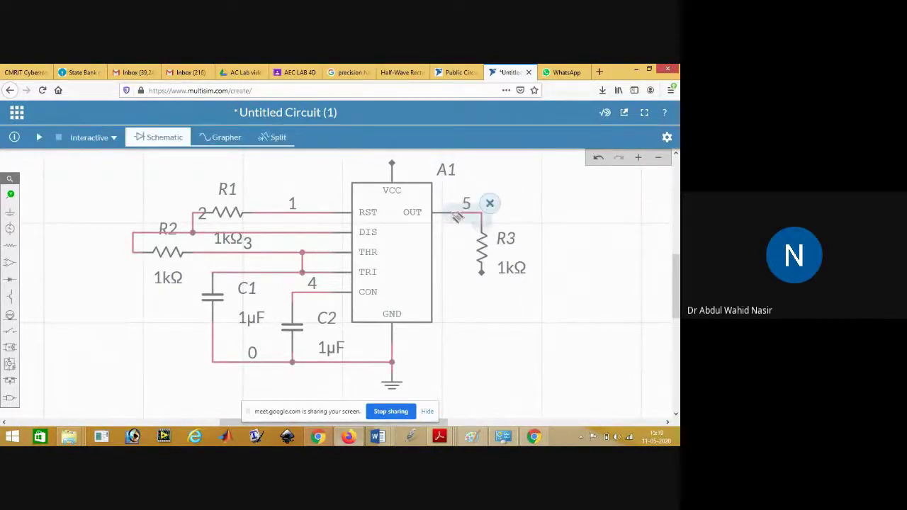
left_click(482, 273)
left_click(482, 274)
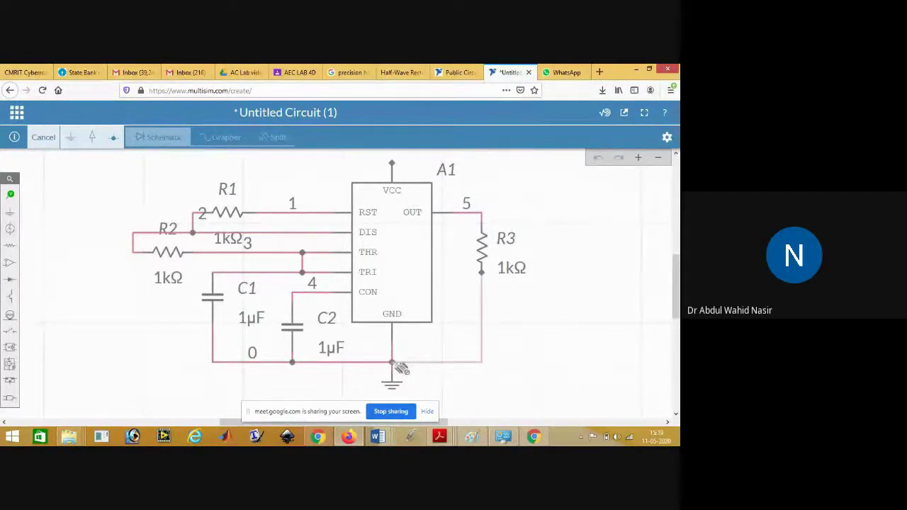
left_click(393, 363)
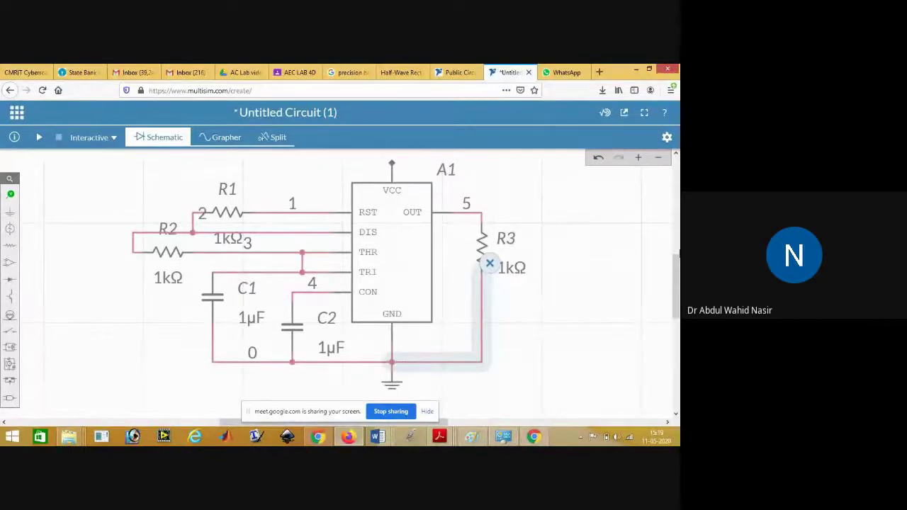
- Place a DC voltage source to the upper right of the 555 timer and wire its positive terminal to the VCC pin
left_click_drag(677, 264, 673, 252)
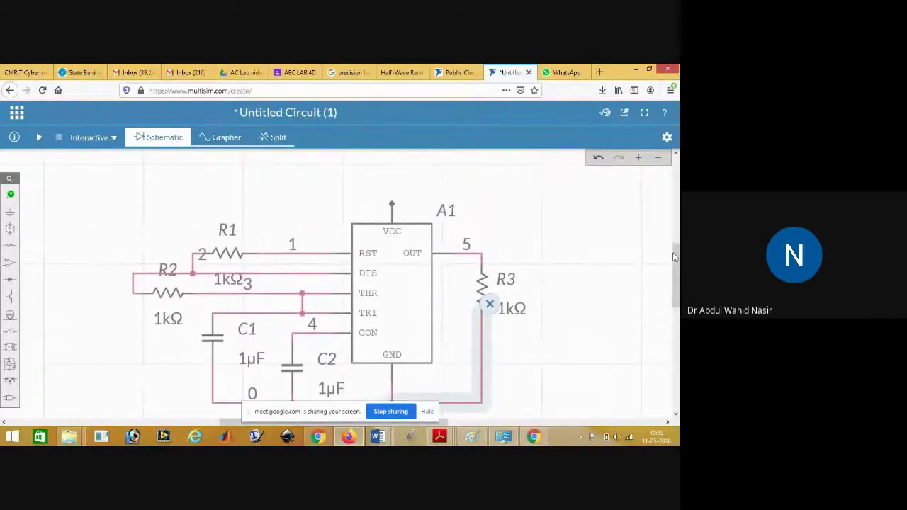
left_click(571, 206)
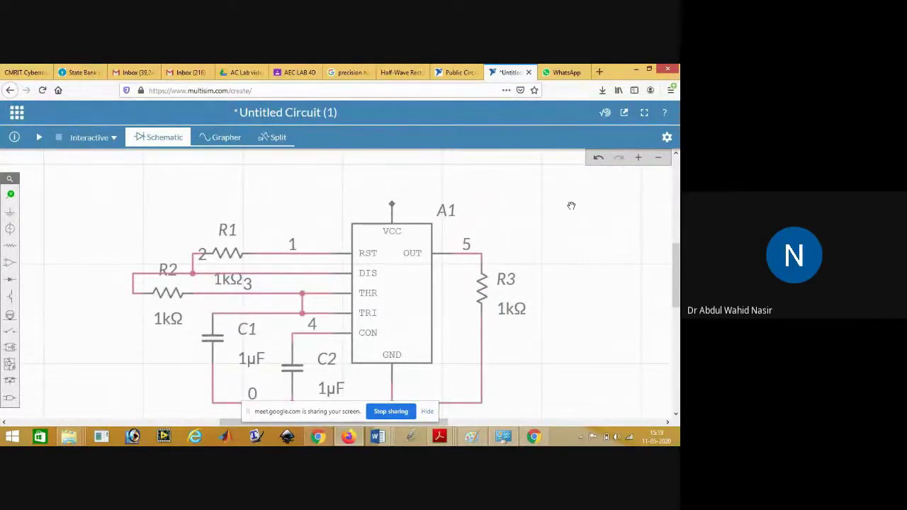
left_click(9, 232)
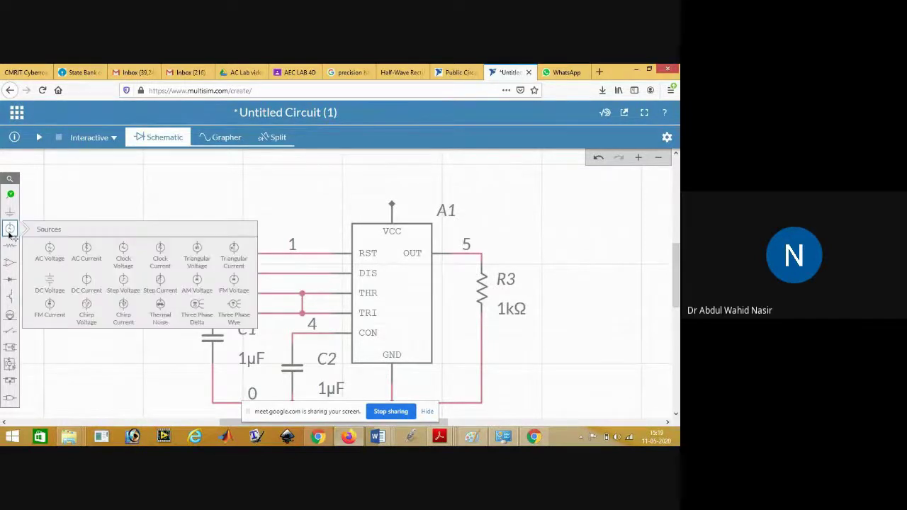
left_click(50, 282)
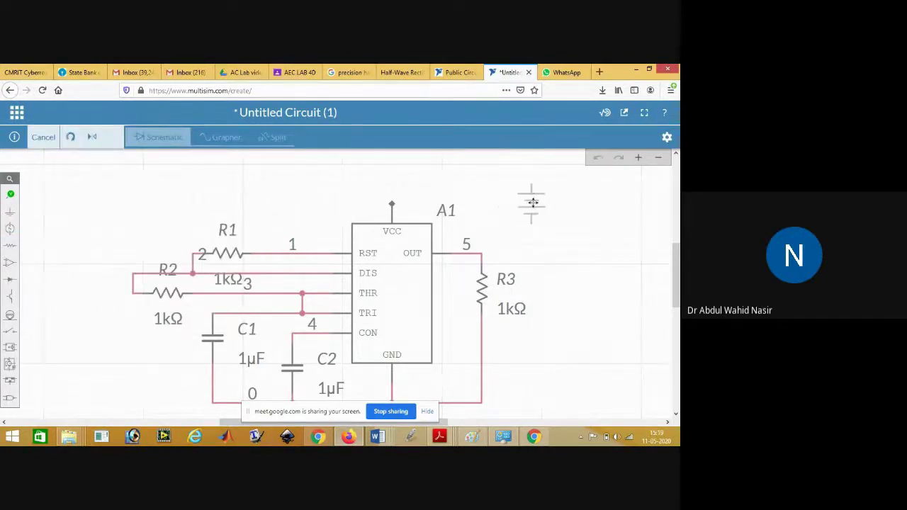
left_click(531, 204)
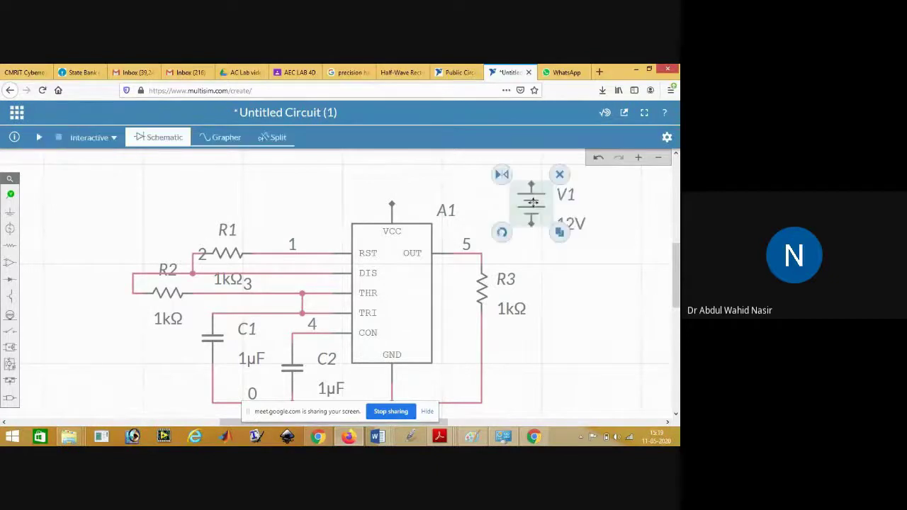
left_click(442, 187)
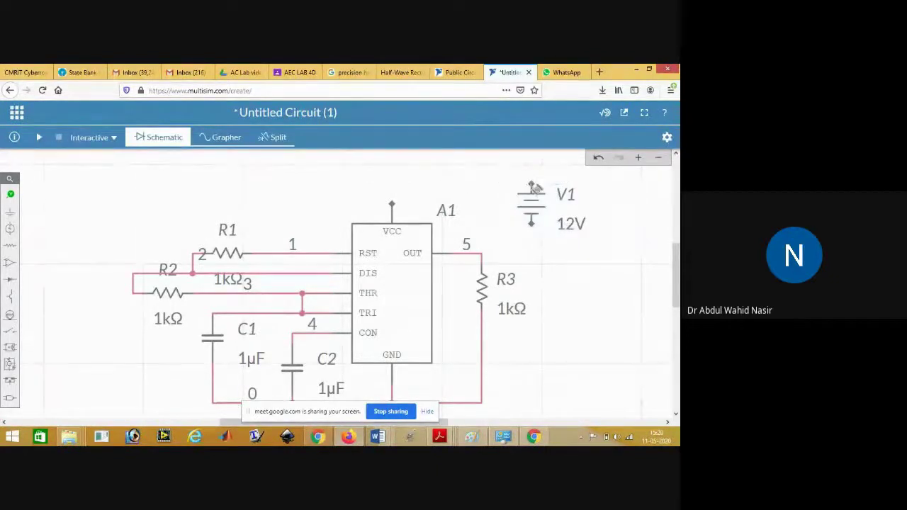
left_click(532, 185)
left_click(392, 204)
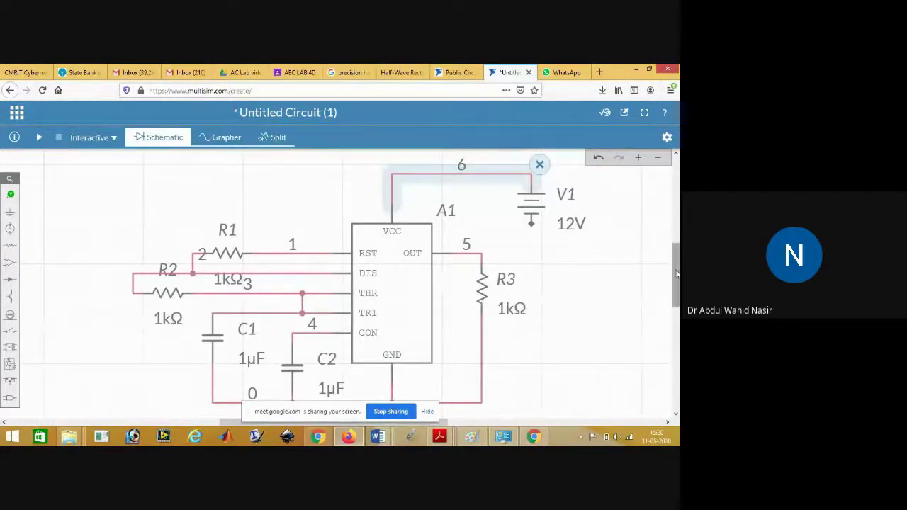
- Duplicate the ground symbol, place the copy directly below source V1 and wire it to V1's negative terminal
left_click_drag(677, 276, 677, 290)
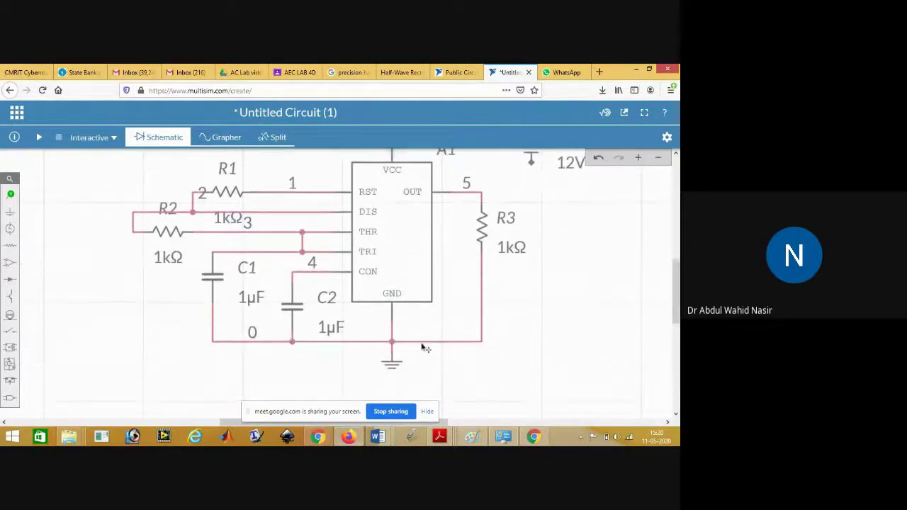
left_click(392, 364)
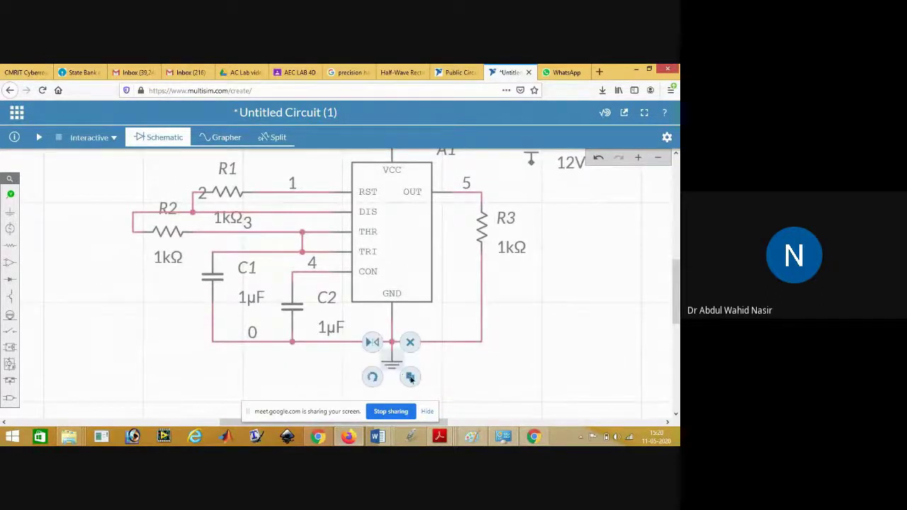
left_click(410, 376)
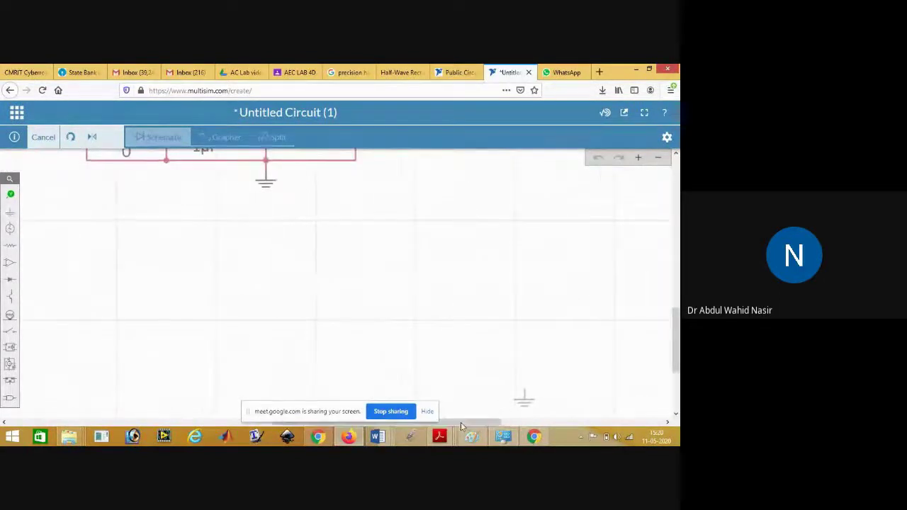
left_click_drag(677, 356, 677, 298)
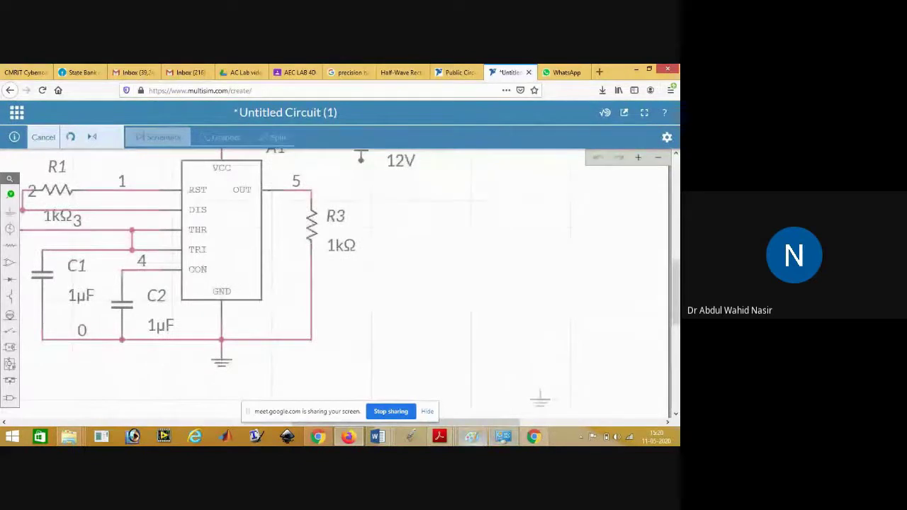
left_click(657, 157)
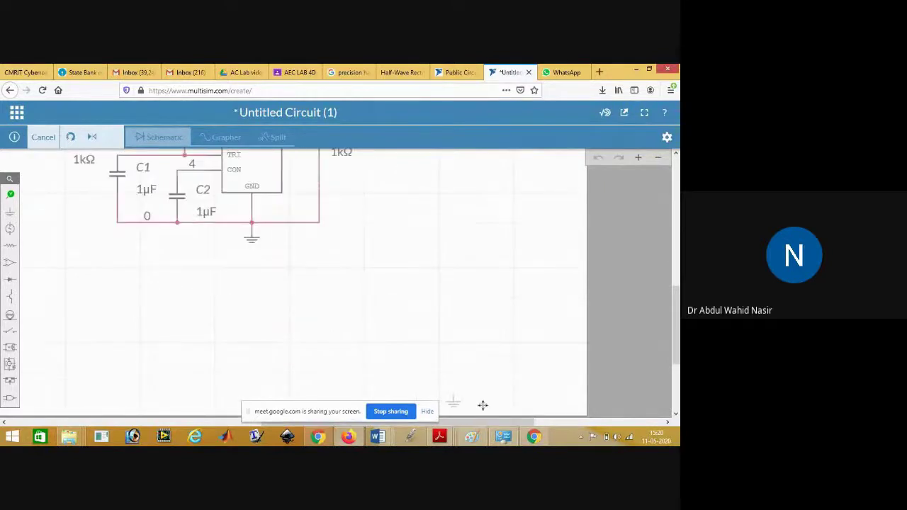
left_click_drag(676, 310, 676, 277)
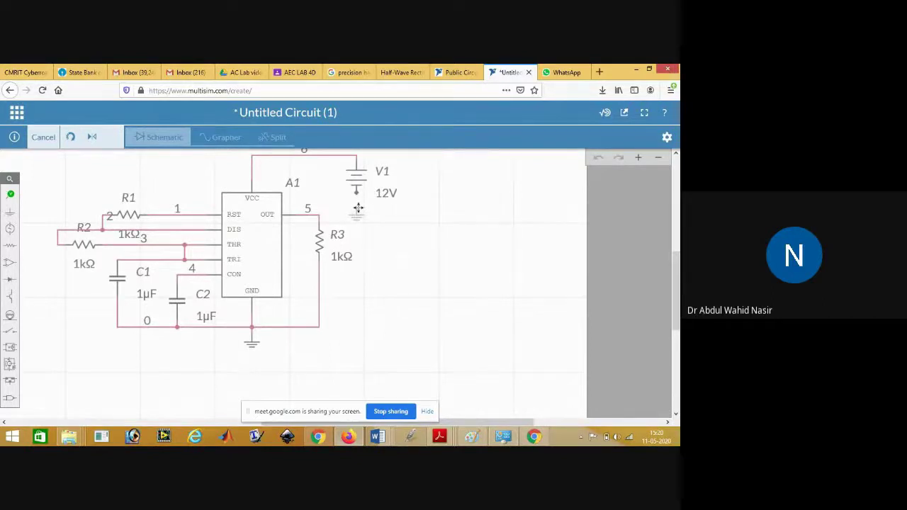
left_click(358, 208)
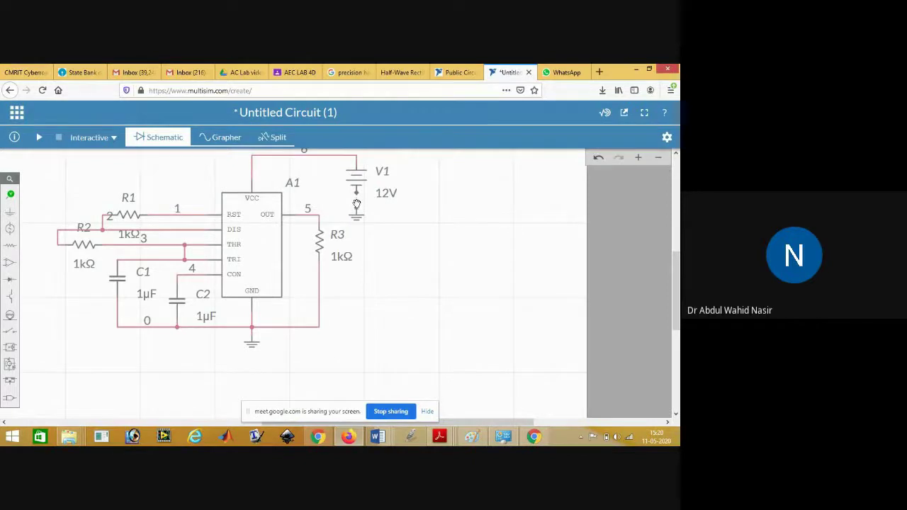
left_click(358, 209)
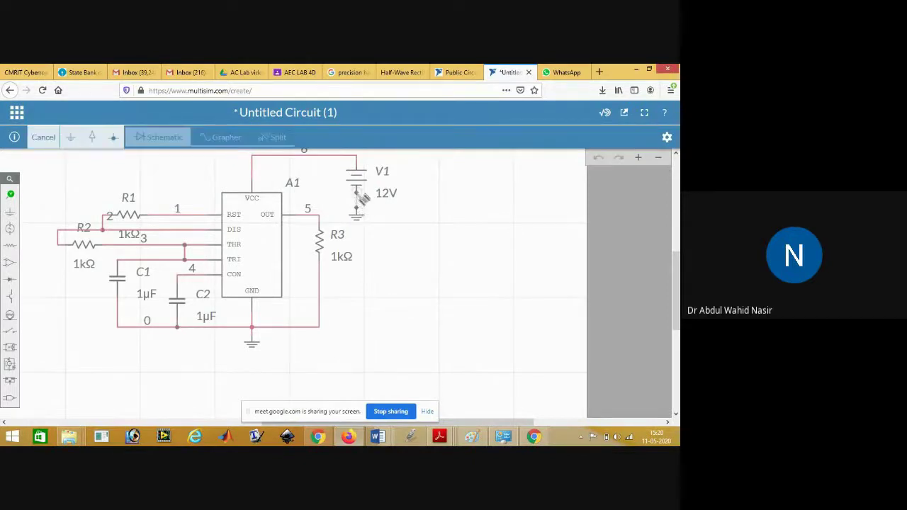
left_click(359, 190)
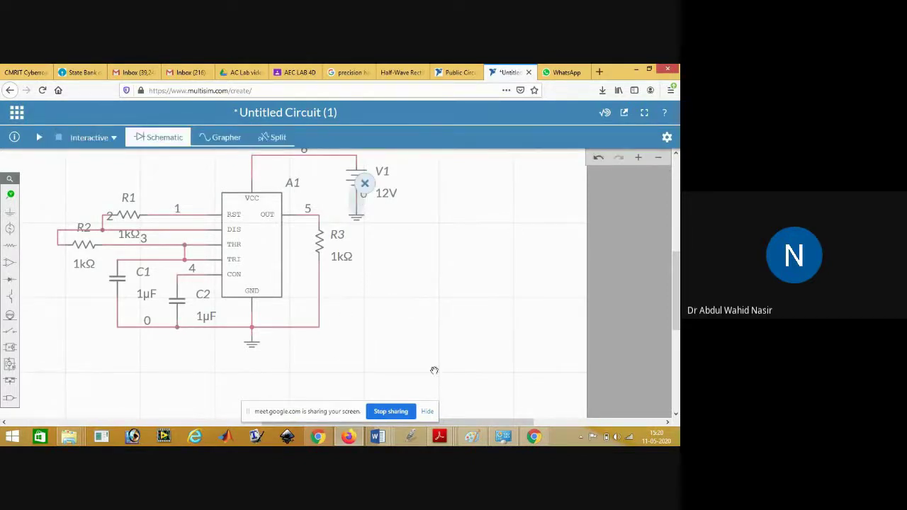
- Fit the whole circuit in view and restore the maximized browser window to its smaller size
left_click_drag(465, 423, 446, 423)
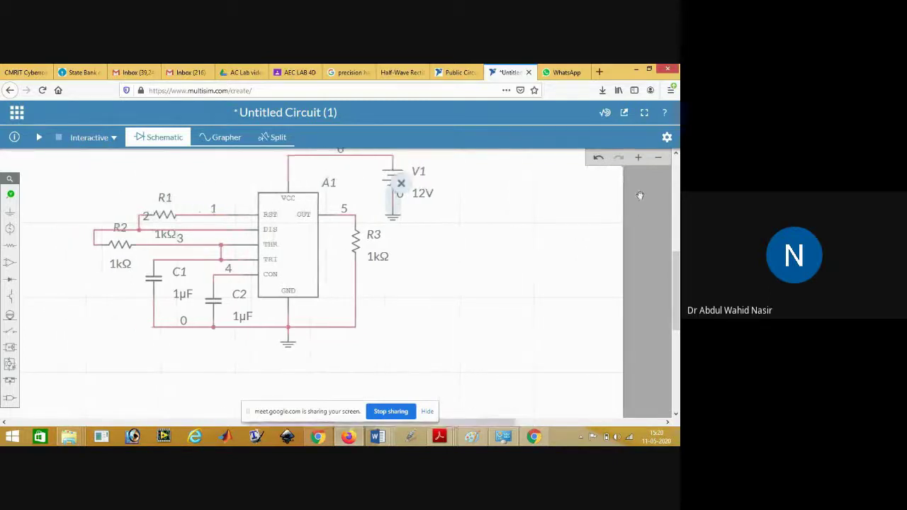
left_click(658, 158)
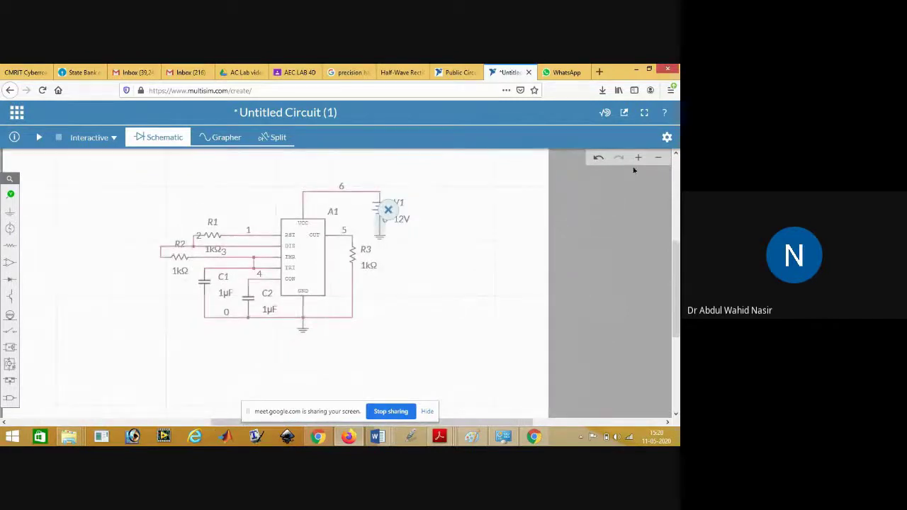
left_click(638, 158)
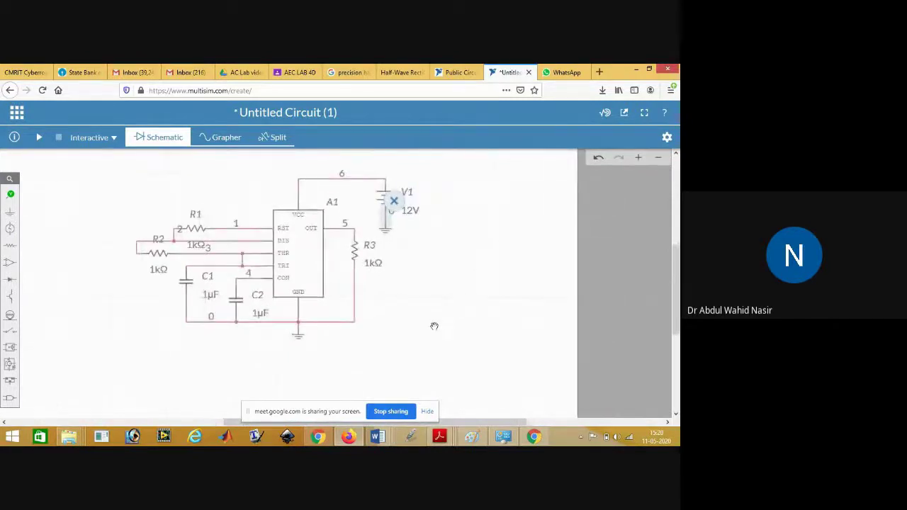
left_click(648, 73)
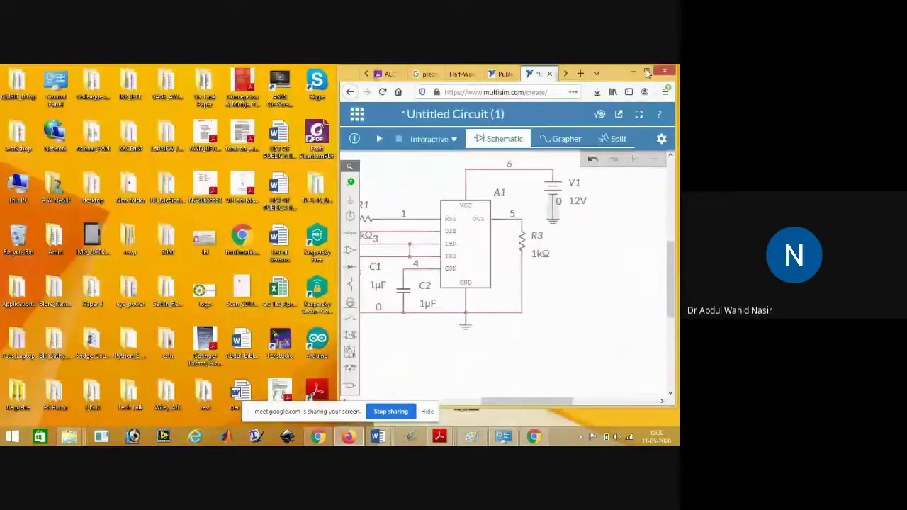
- Bring the whole circuit into view, switch to the 555 timer notes in Adobe Acrobat Reader and restore that window to its smaller size
mouse_move(503, 406)
left_mouse_down()
mouse_move(479, 406)
mouse_move(488, 406)
left_mouse_up()
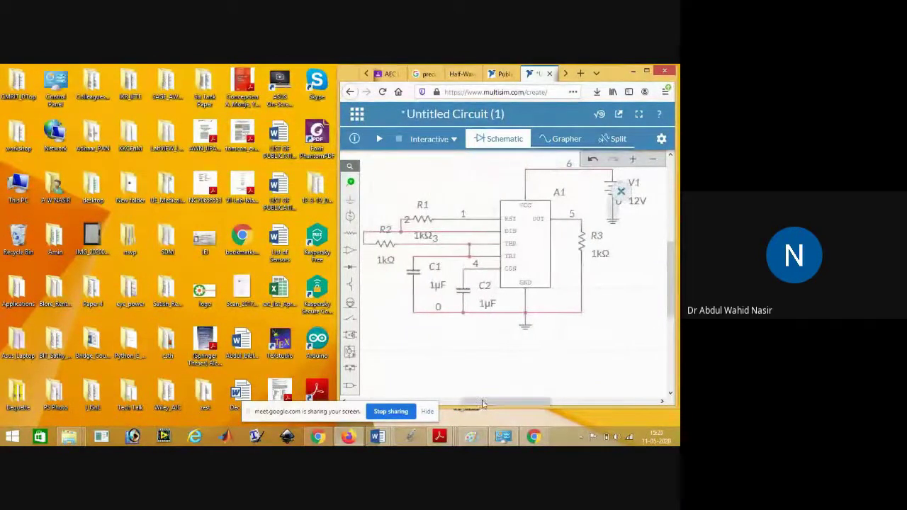
mouse_move(441, 438)
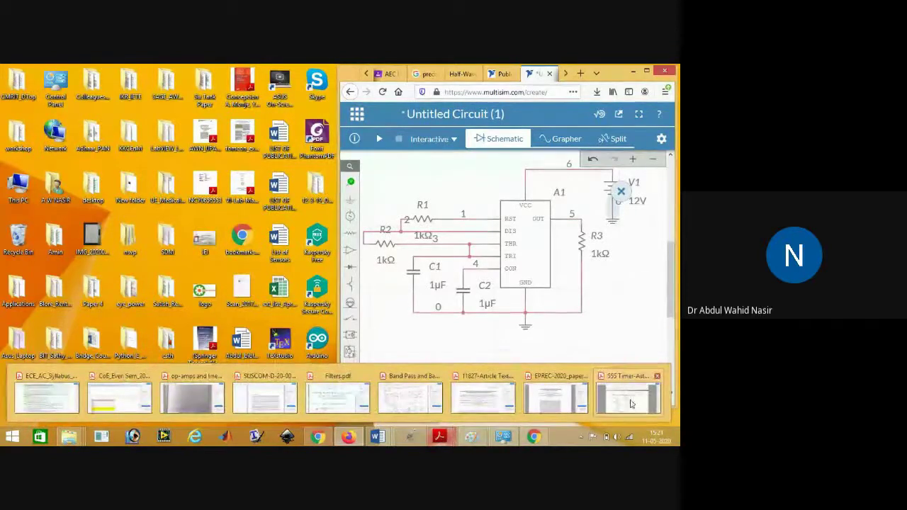
left_click(632, 401)
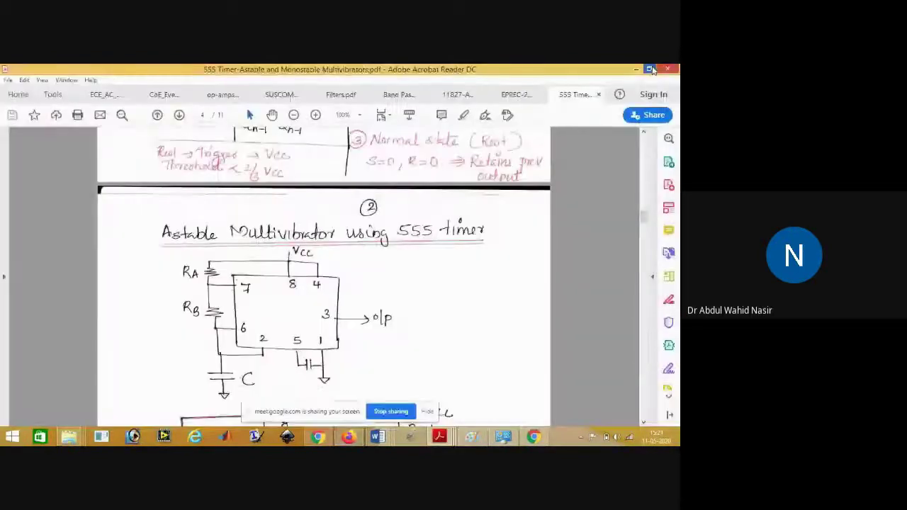
left_click(651, 69)
- Try to move the PDF notes window beside the circuit window
left_click_drag(552, 74, 207, 66)
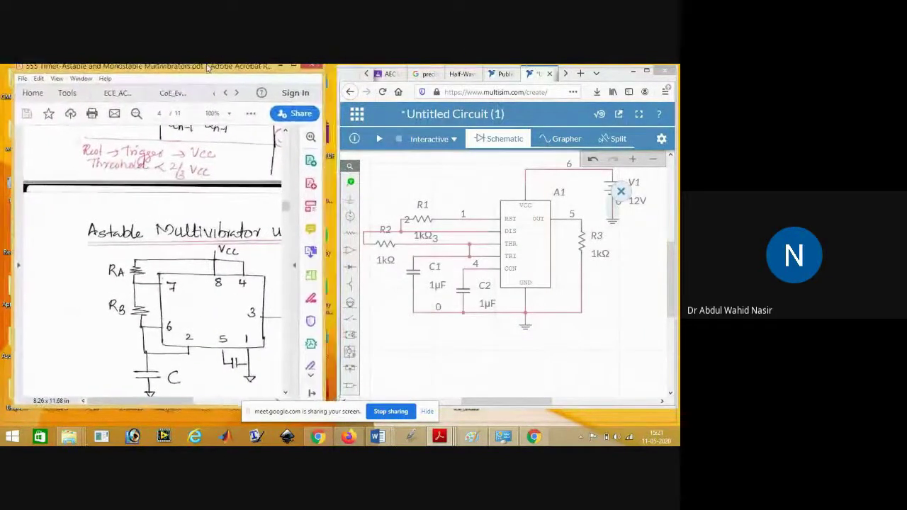
double_click(208, 66)
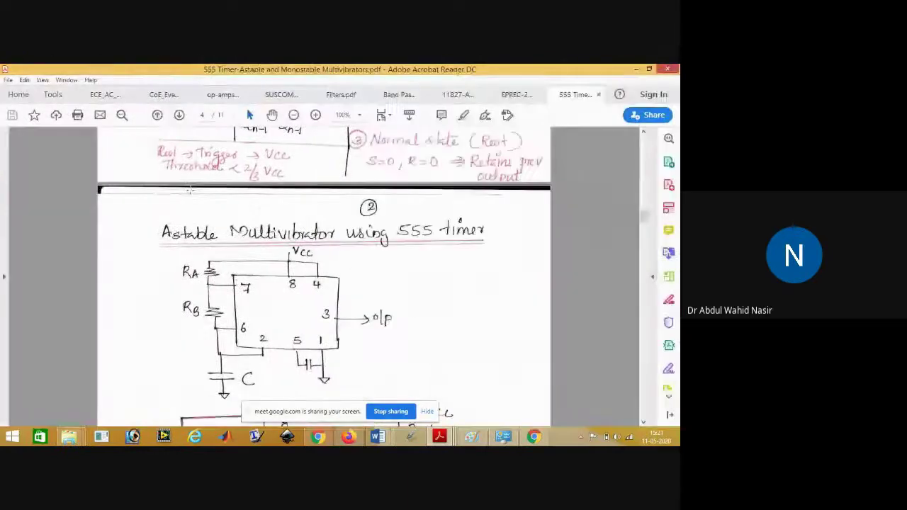
left_click(650, 68)
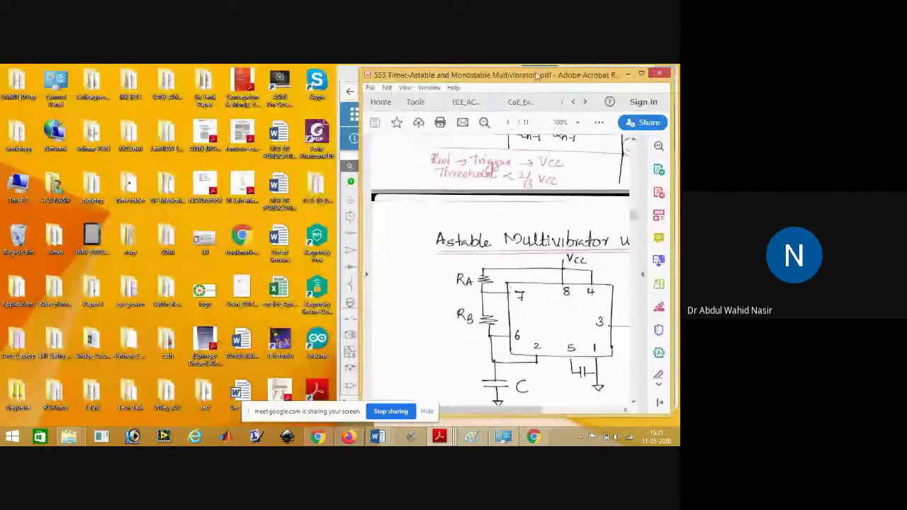
left_click_drag(536, 67, 220, 64)
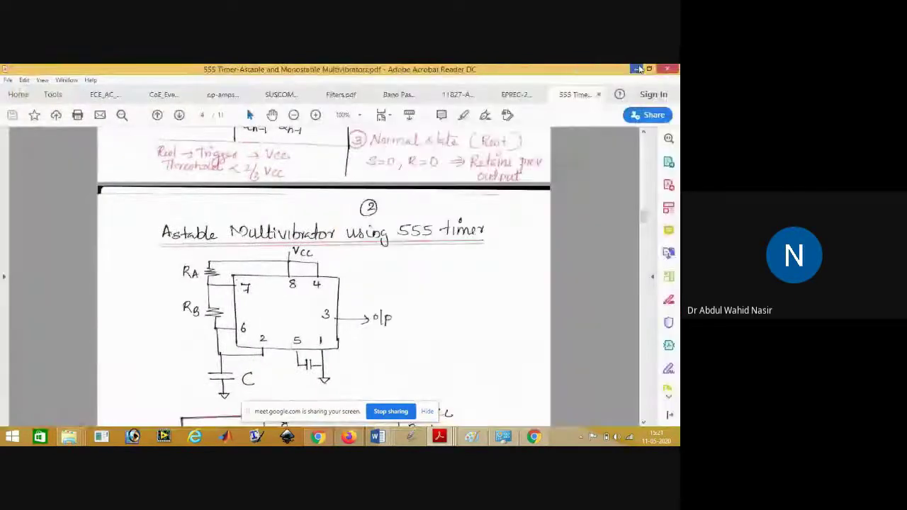
left_click(649, 68)
left_click_drag(530, 76, 204, 72)
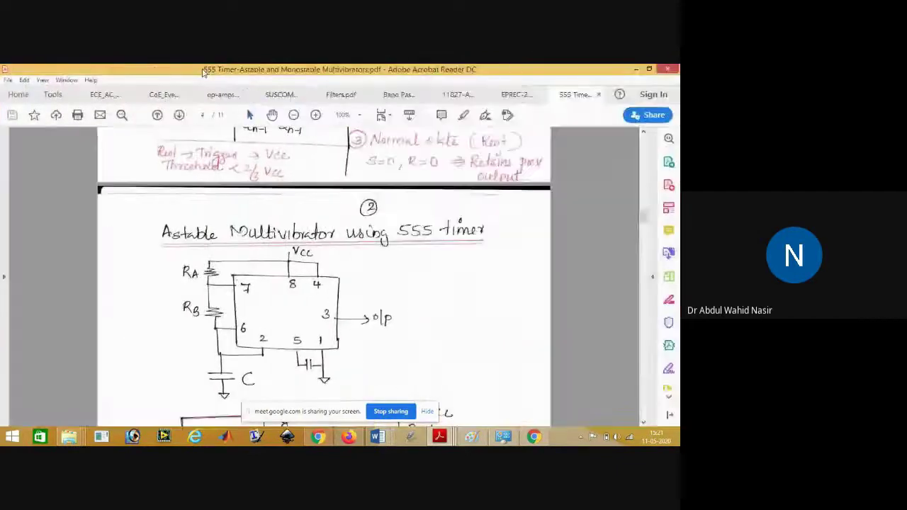
left_click(649, 69)
left_click_drag(377, 74, 43, 65)
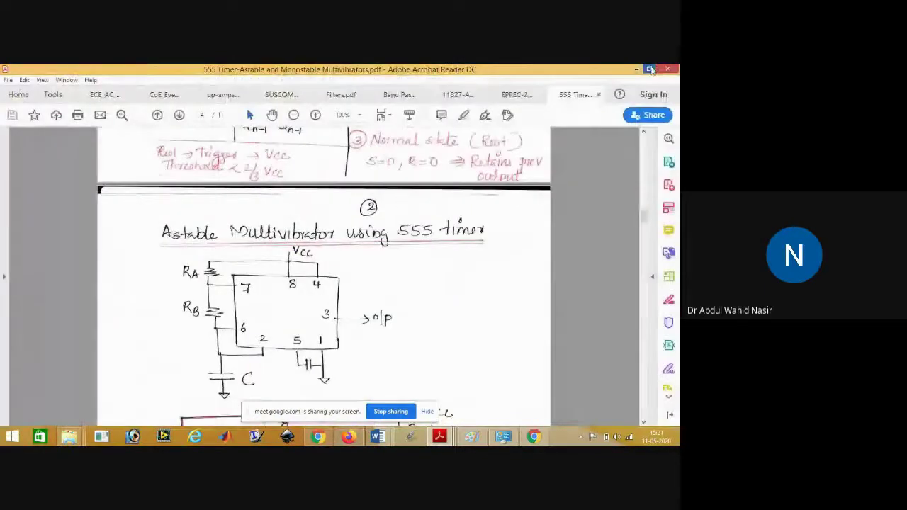
left_click(649, 69)
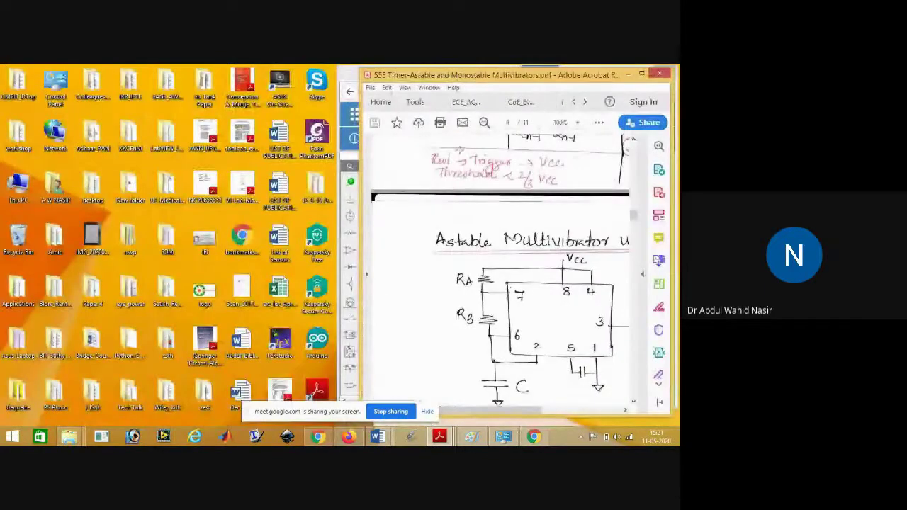
- Move the Multisim browser window beside the PDF notes and bring the complete astable multivibrator diagram into view
left_click(348, 78)
left_click_drag(348, 78, 26, 84)
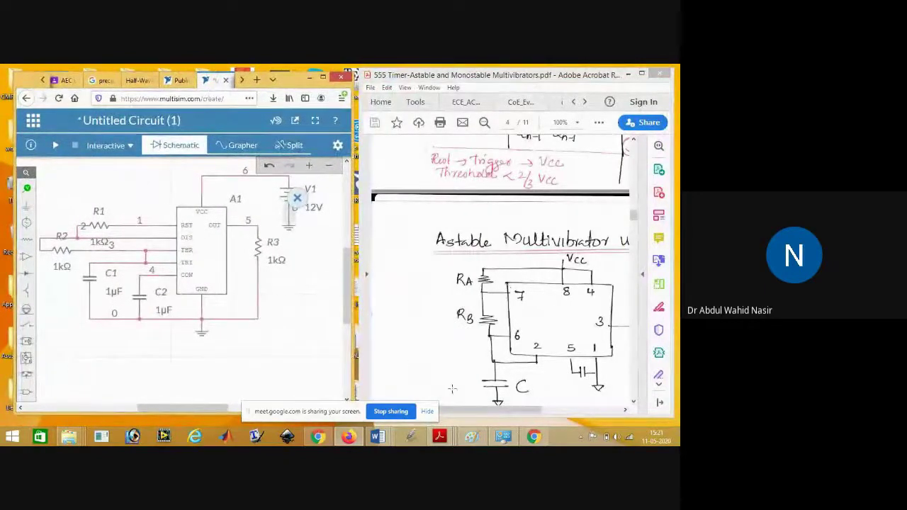
left_click_drag(468, 412, 488, 413)
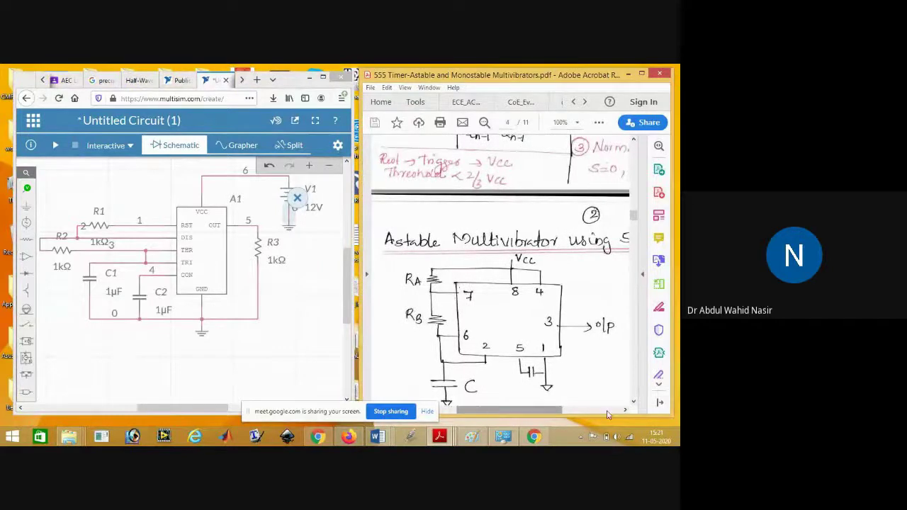
left_click(634, 403)
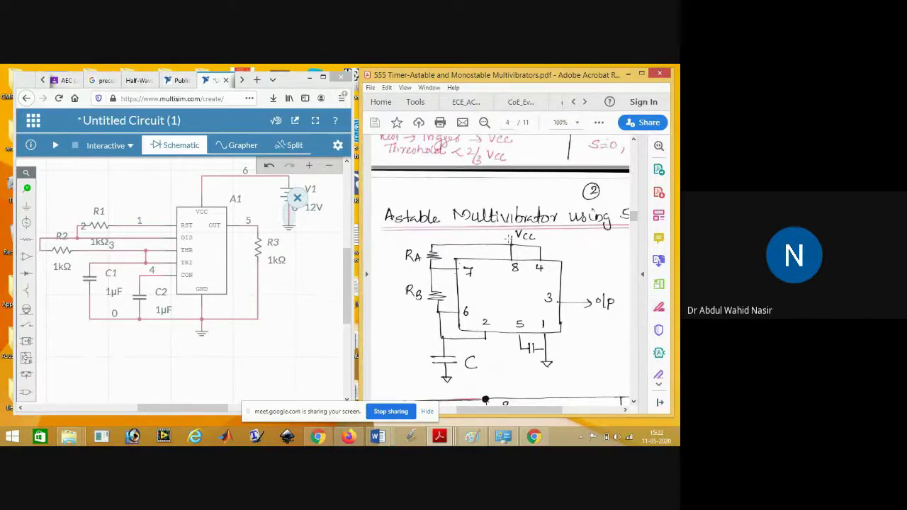
- Check the link between pins 8 and 4 in the notes, and wire the timer's RST line to its VCC line accordingly
left_click_drag(507, 240, 547, 277)
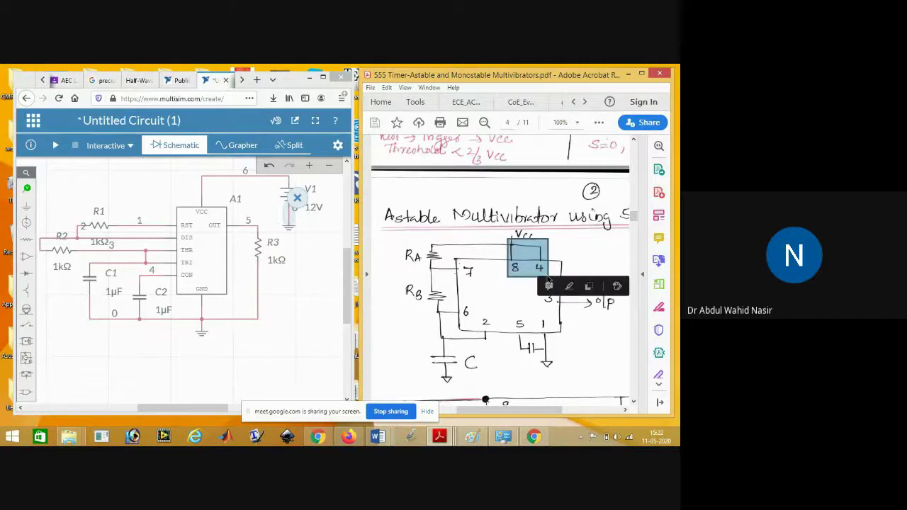
left_click(540, 263)
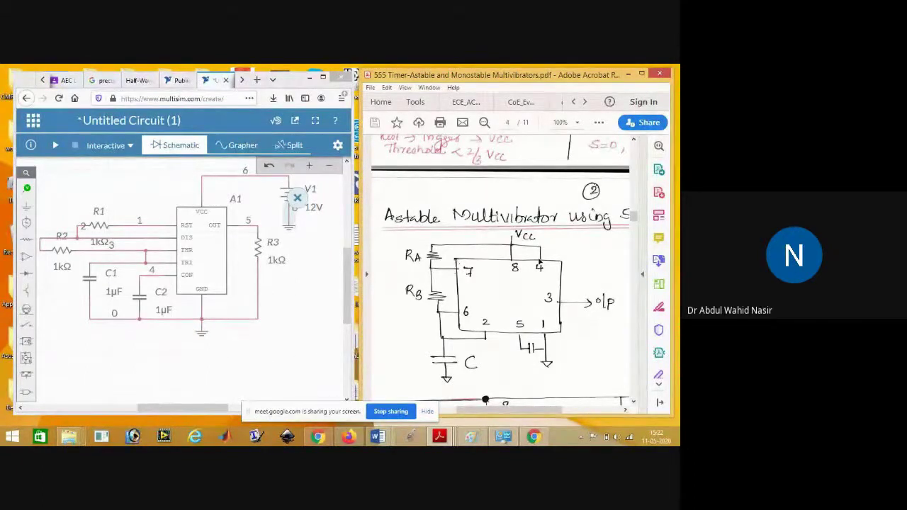
left_click(159, 193)
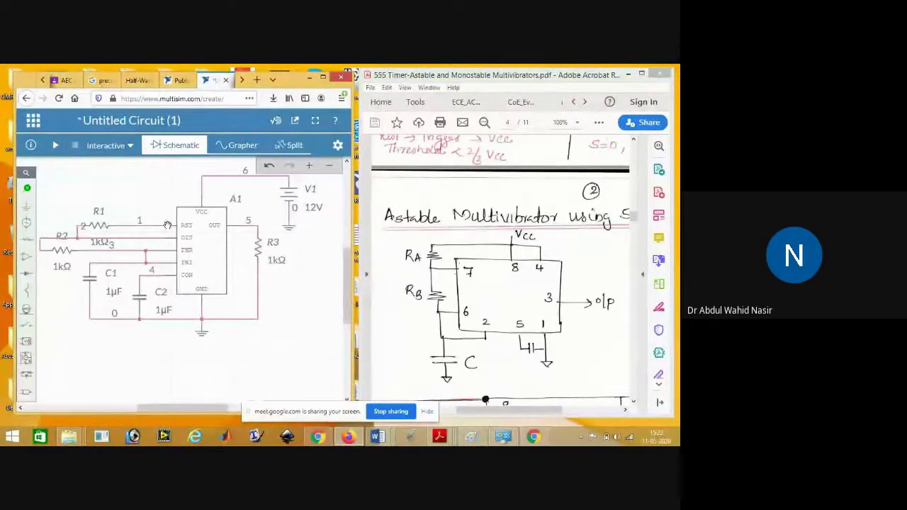
left_click(166, 225)
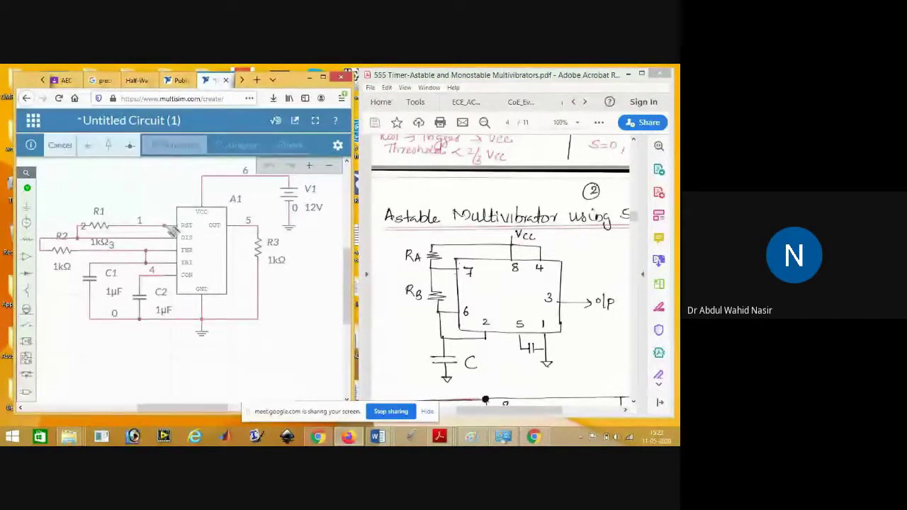
left_click(202, 189)
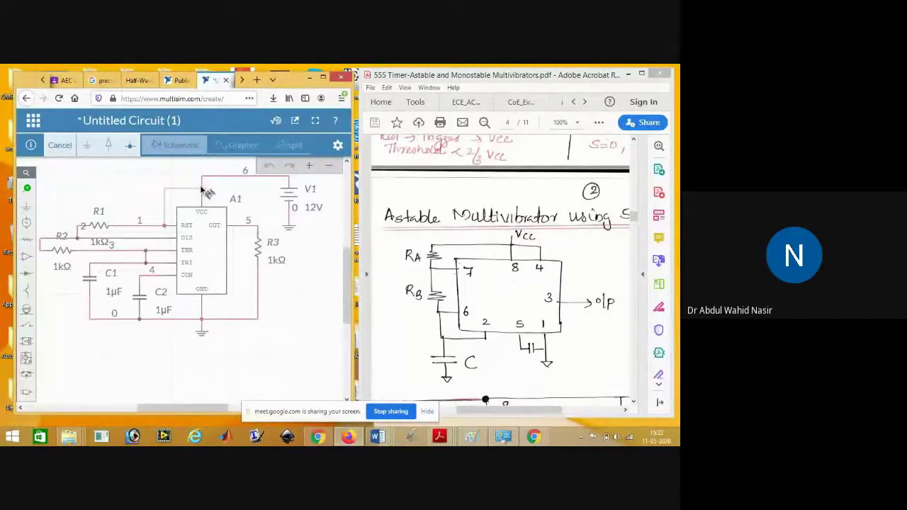
left_click(203, 191)
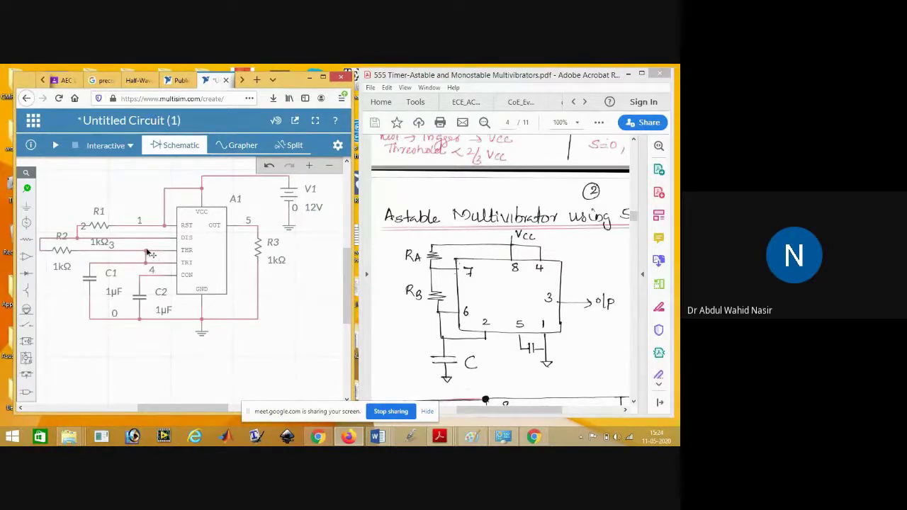
- Compare the timer's THR–TRI link and its CON and GND connections with pins 5 and 1 in the notes' diagram
left_click_drag(147, 253, 146, 262)
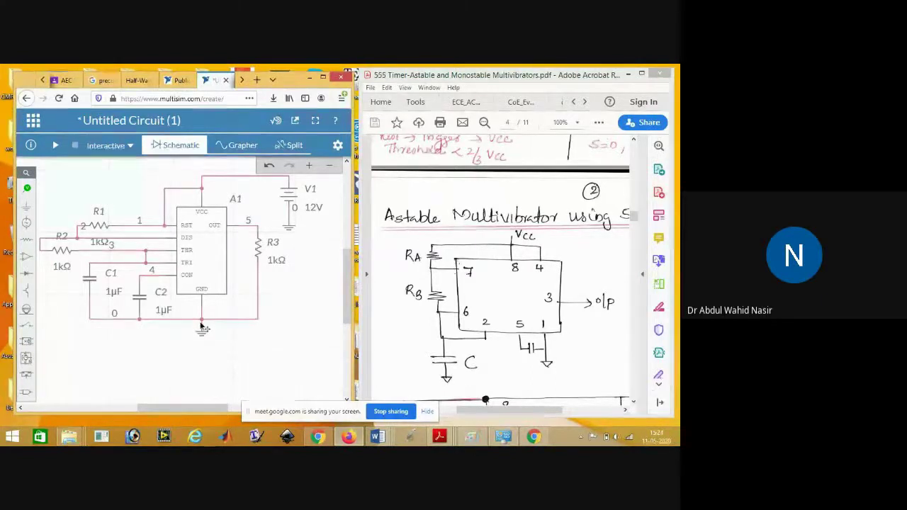
left_click(509, 314)
left_click_drag(509, 313, 554, 338)
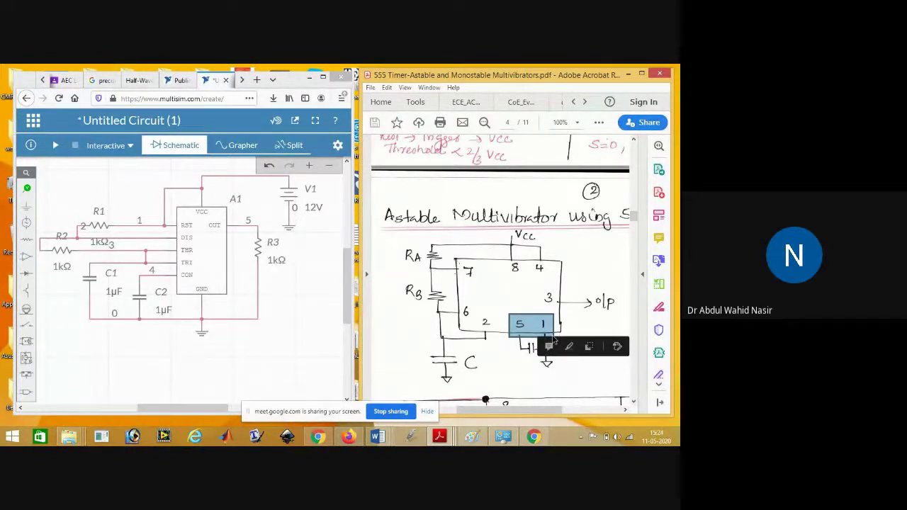
left_click(217, 275)
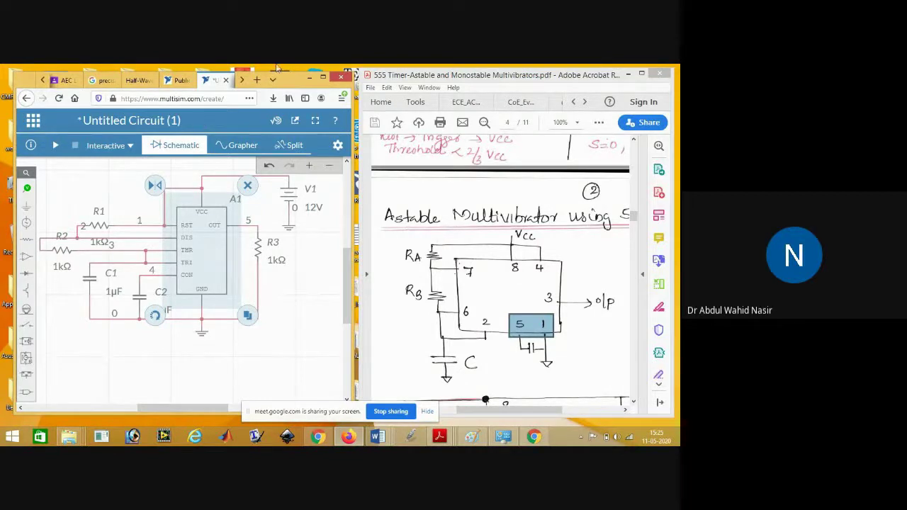
- Maximize the Multisim browser window and place a voltage probe on the output node at R3's upper end
left_click(322, 77)
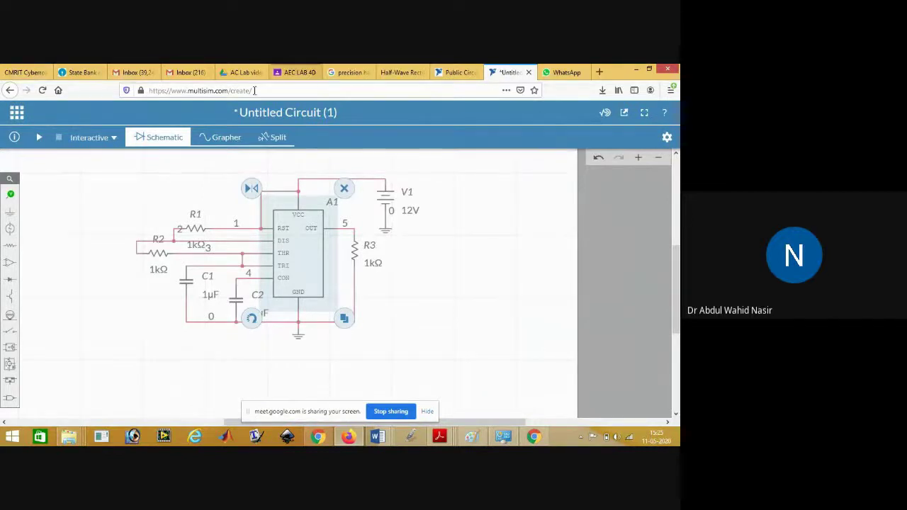
left_click(11, 195)
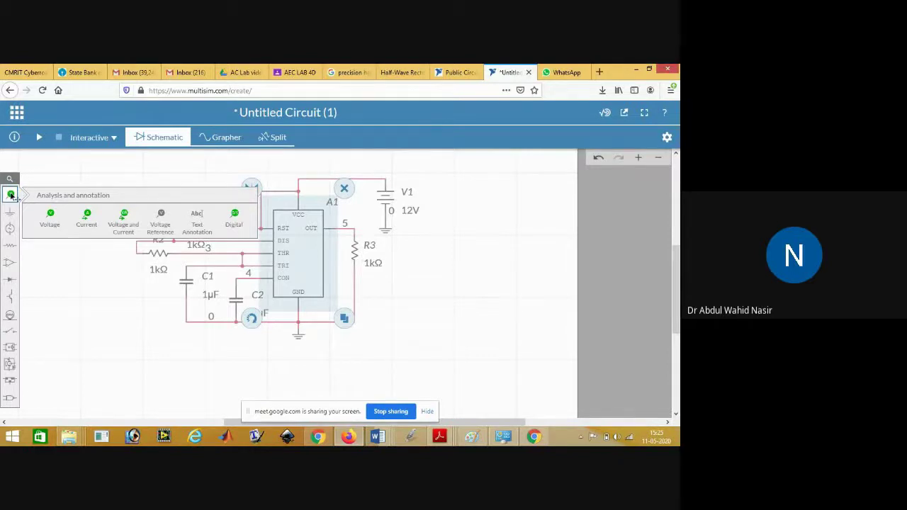
left_click(50, 214)
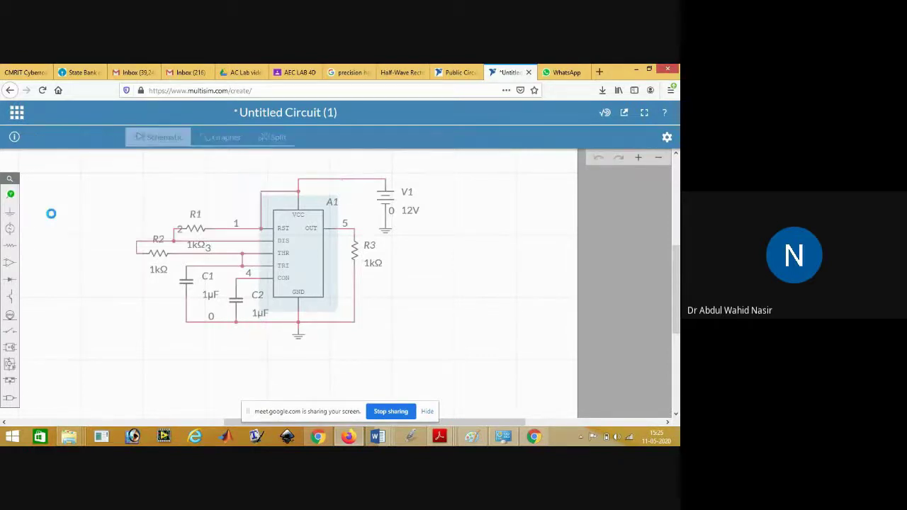
left_click(361, 225)
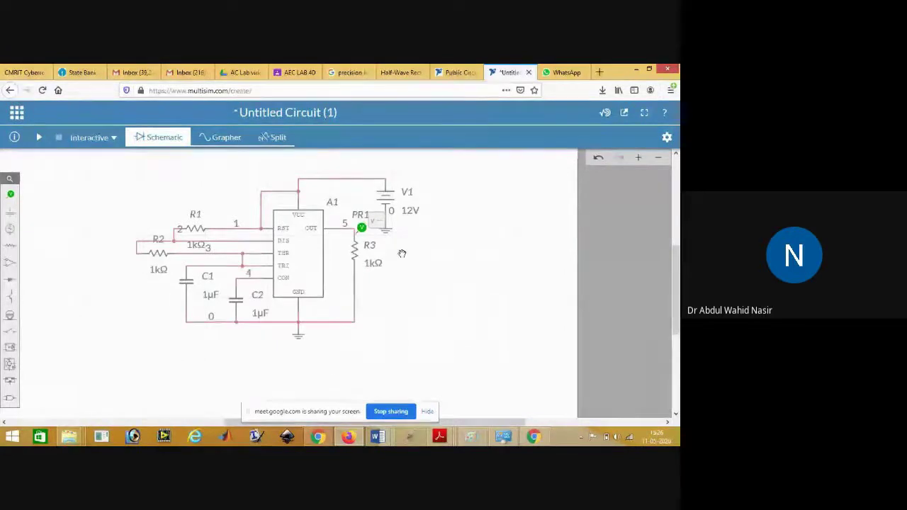
- Place a second voltage probe on the node at C1's upper end
left_click(11, 194)
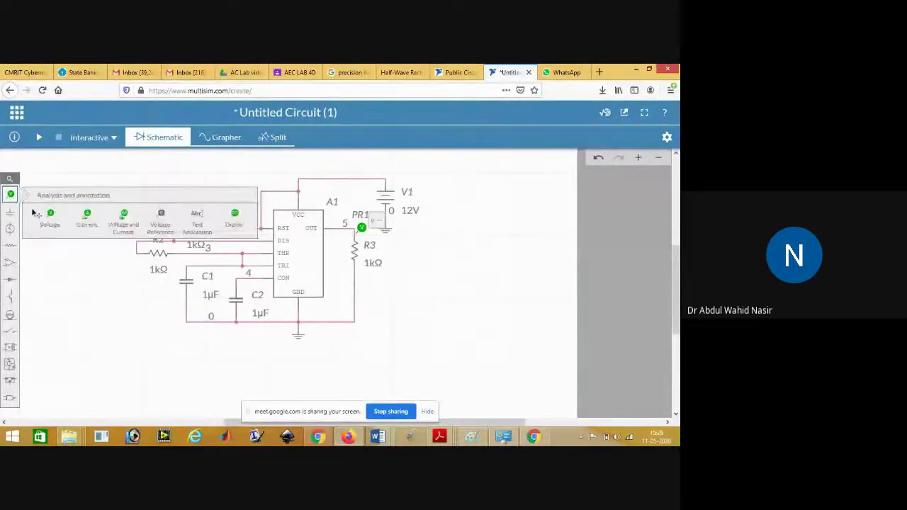
left_click(43, 217)
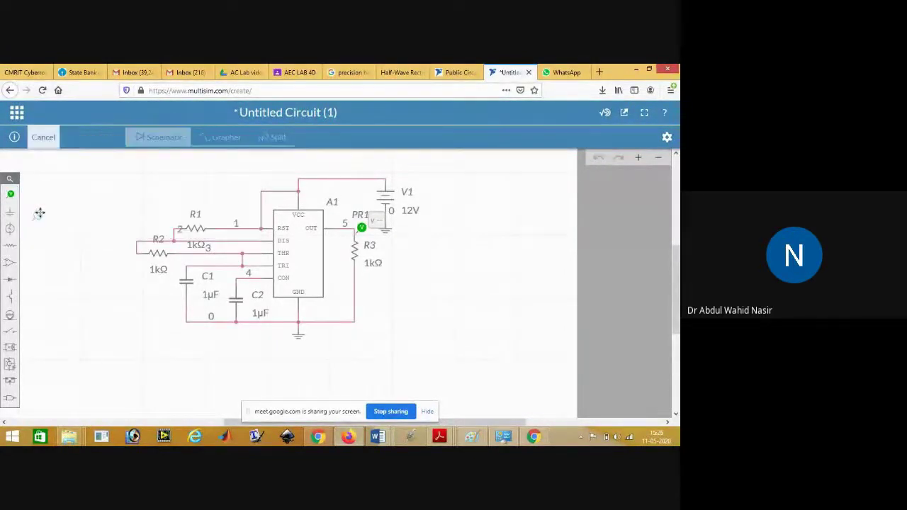
left_click(202, 258)
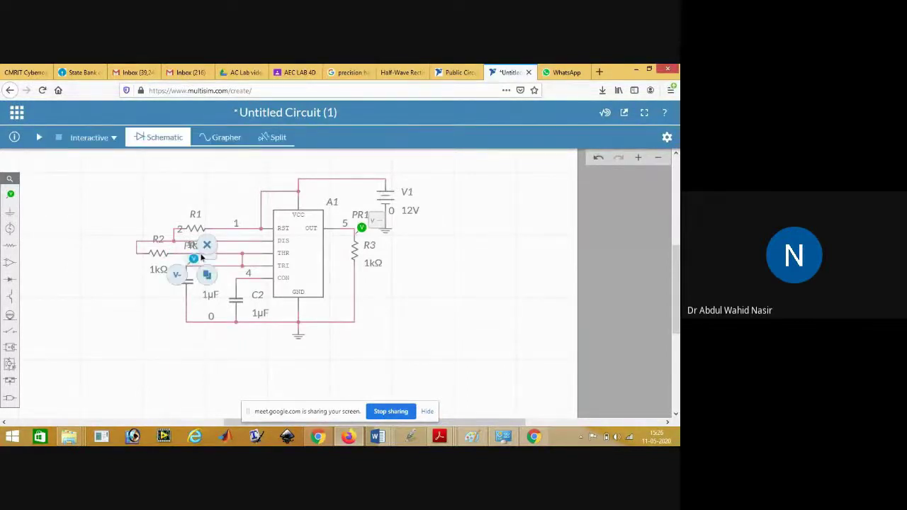
left_click(454, 292)
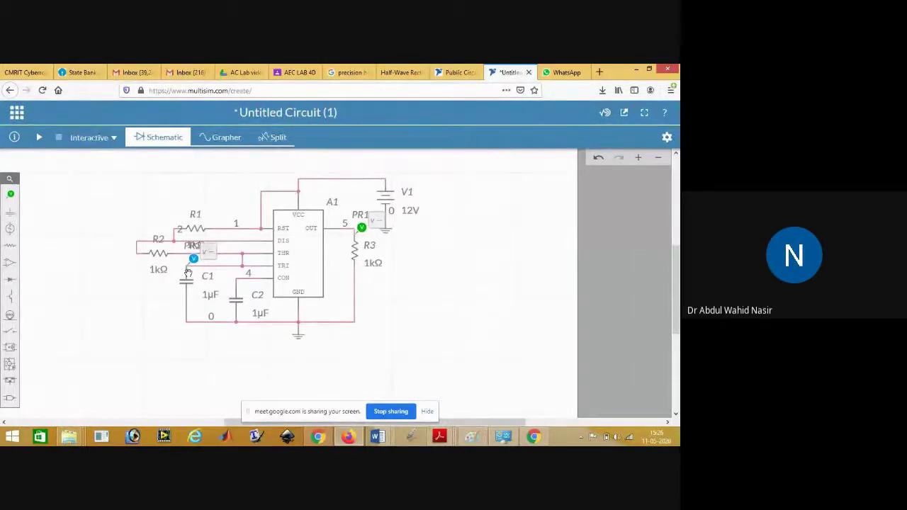
- Open the settings of resistor R1 and enter a new resistance value for it
left_click(195, 215)
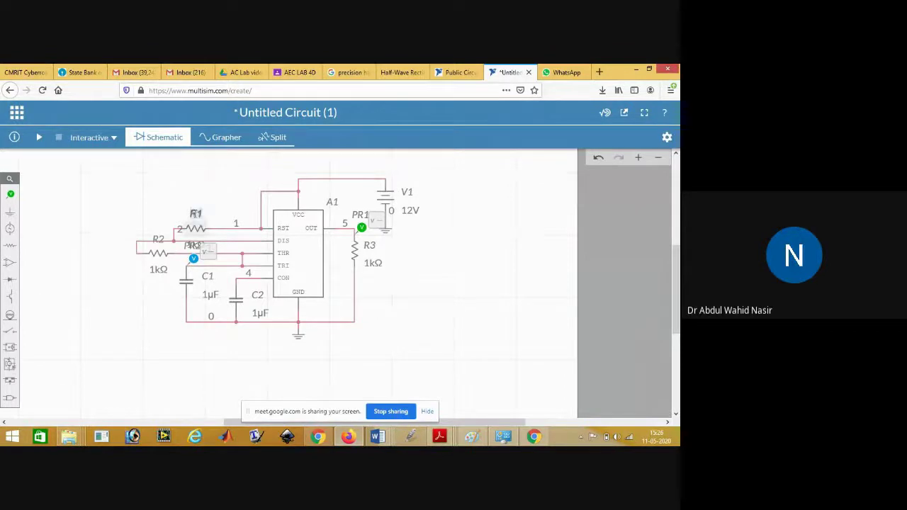
left_click(667, 138)
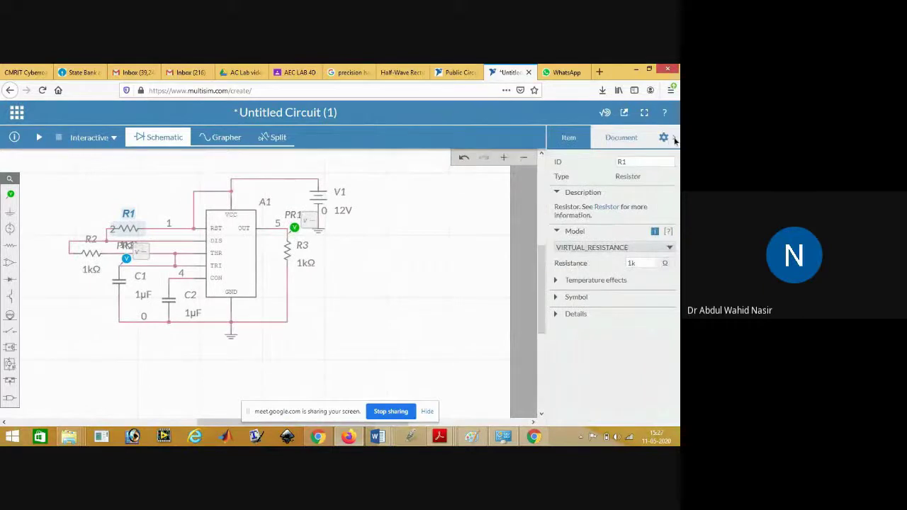
left_click(670, 139)
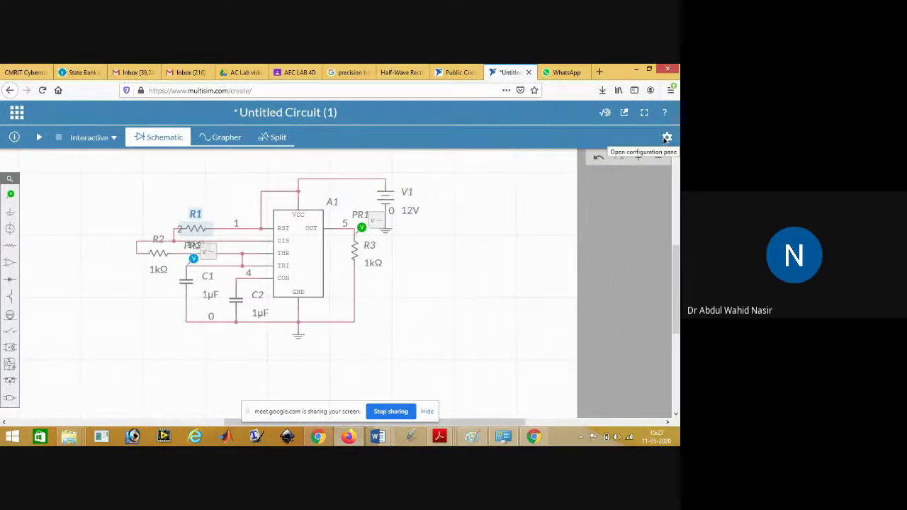
left_click(665, 137)
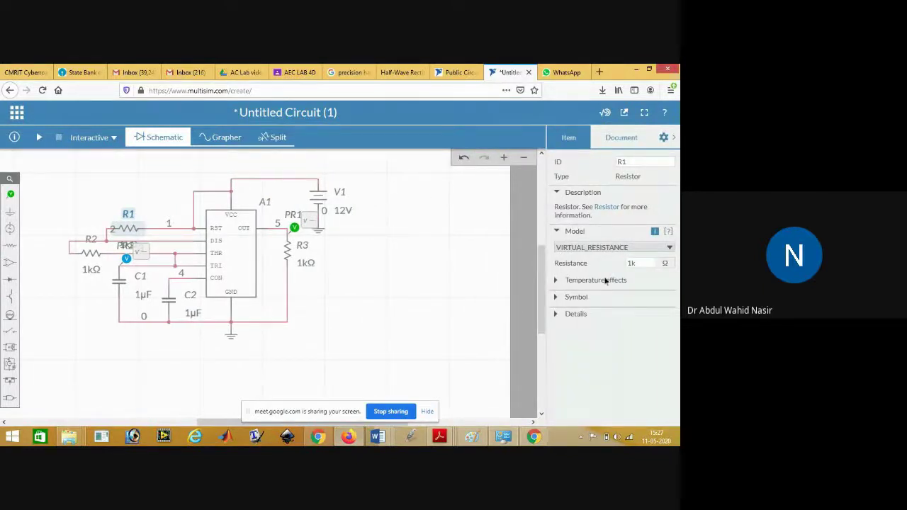
left_click(637, 263)
double_click(631, 263)
left_click(631, 263)
key("BackSpace")
type("10")
type("33")
left_click(437, 282)
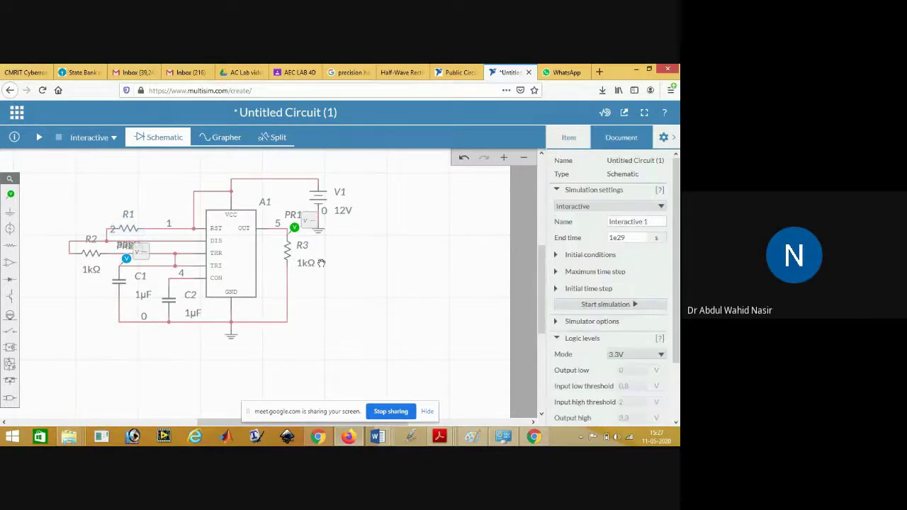
- Set the resistance of resistor R2 to 33 kΩ
left_click(88, 252)
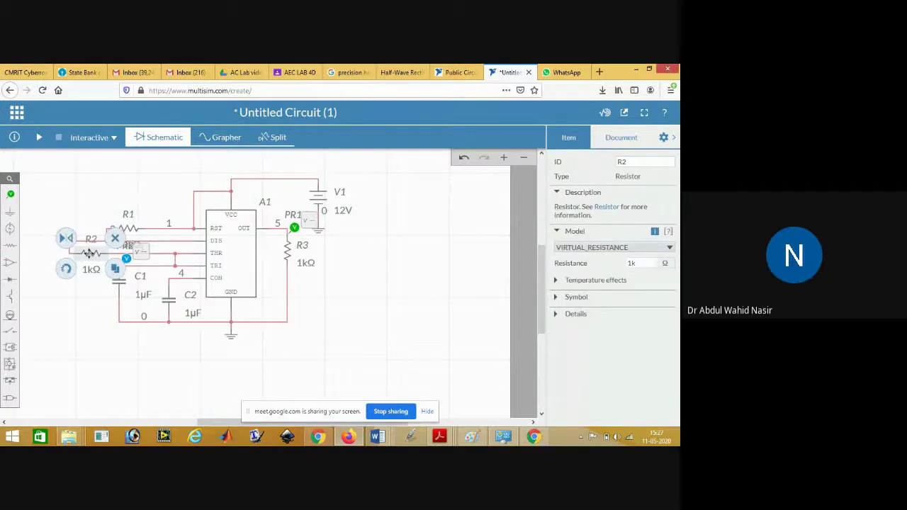
left_click(631, 263)
key("BackSpace")
key("BackSpace")
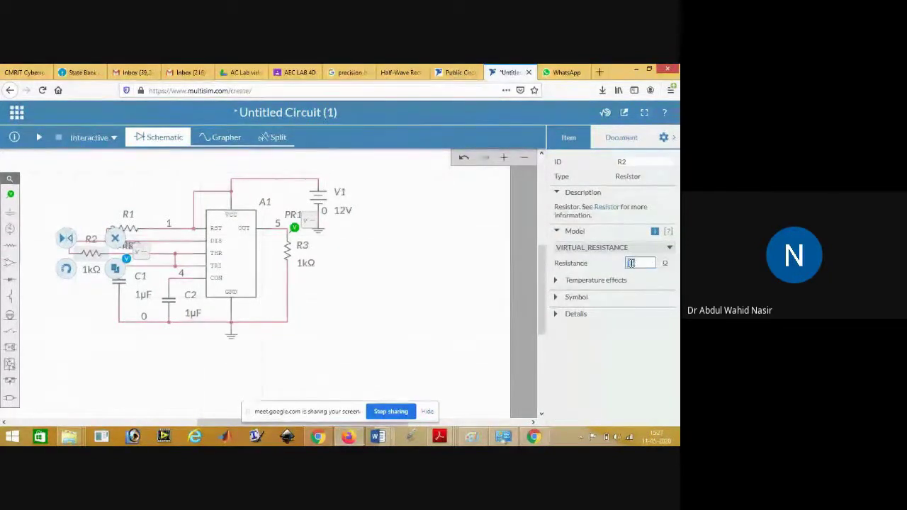
type("33k")
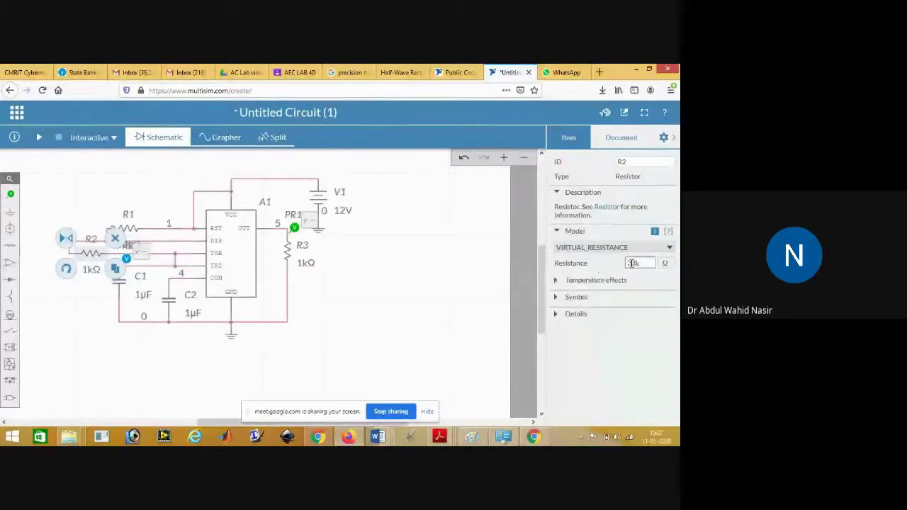
left_click(475, 293)
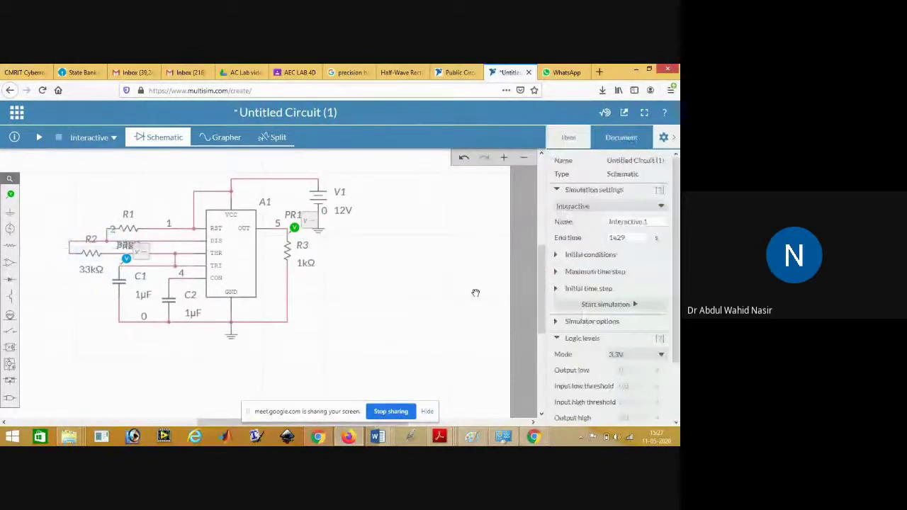
- Set the capacitance of capacitor C1 to 0.01 µF
left_click(118, 283)
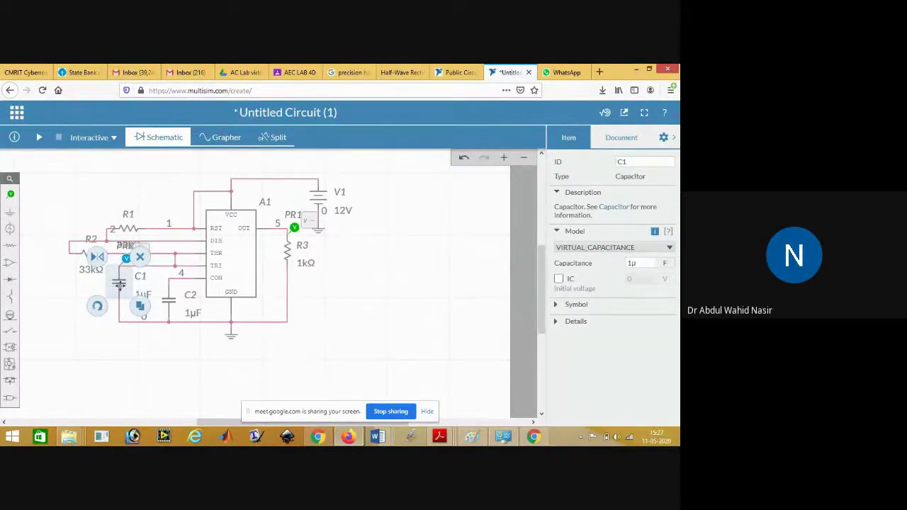
left_click(635, 263)
double_click(631, 263)
type("0.01")
- Set the capacitance of capacitor C2 at the timer's CON pin to 0.1 µF
left_click(192, 314)
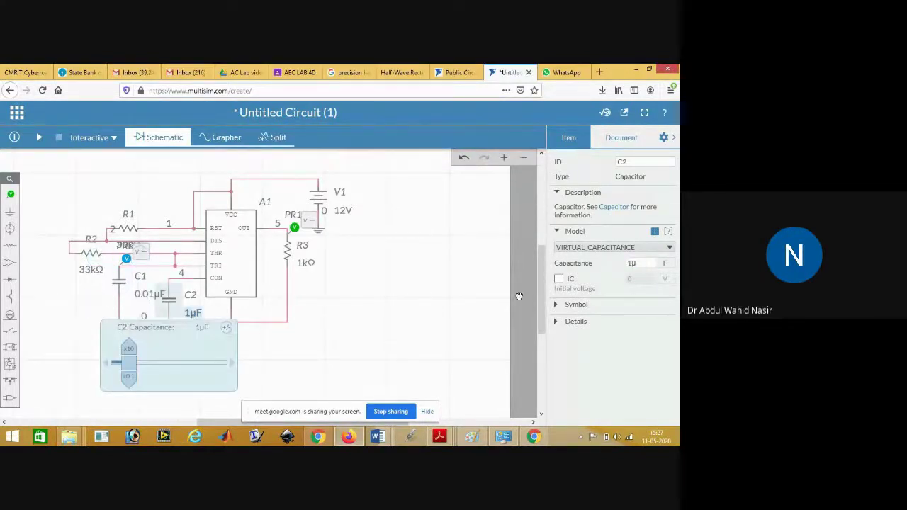
left_click(630, 263)
double_click(631, 263)
left_click(631, 263)
key("BackSpace")
key("BackSpace")
type("0.1u")
left_click(340, 329)
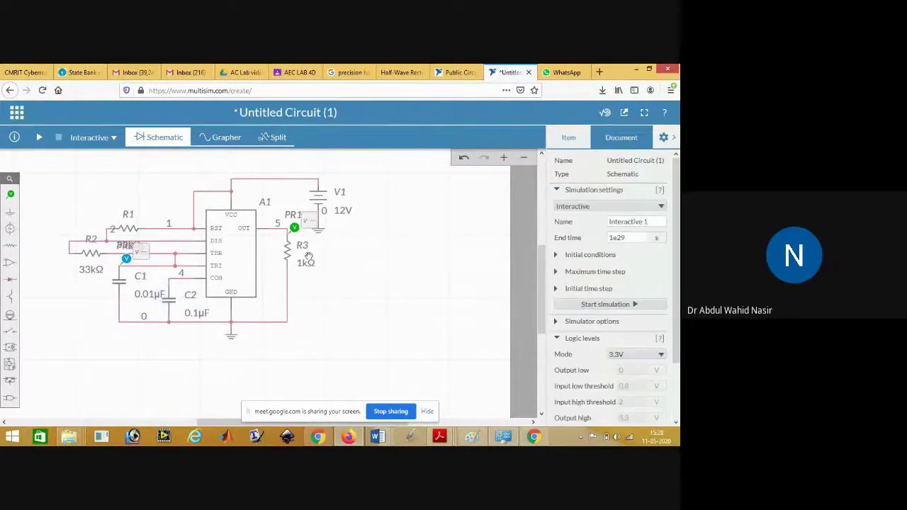
- Set the DC supply V1 to 5 V
left_click(347, 214)
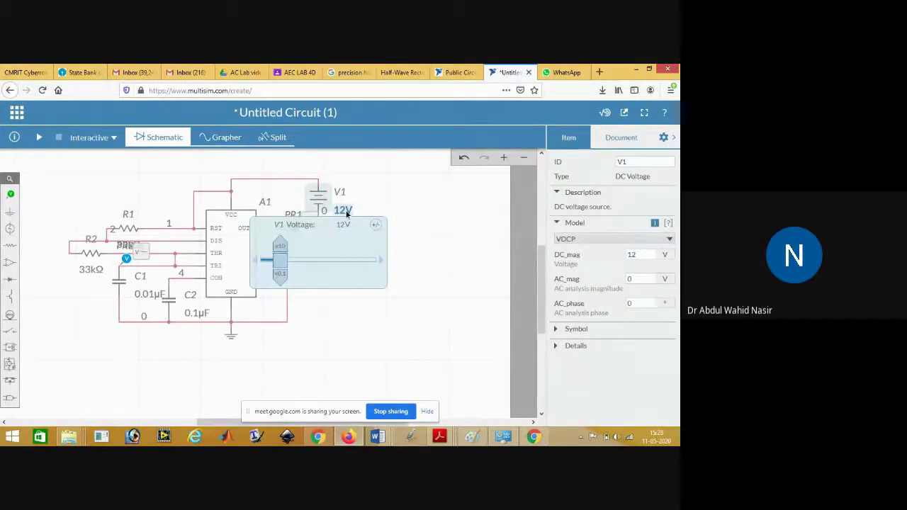
double_click(647, 255)
type("5")
left_click(475, 265)
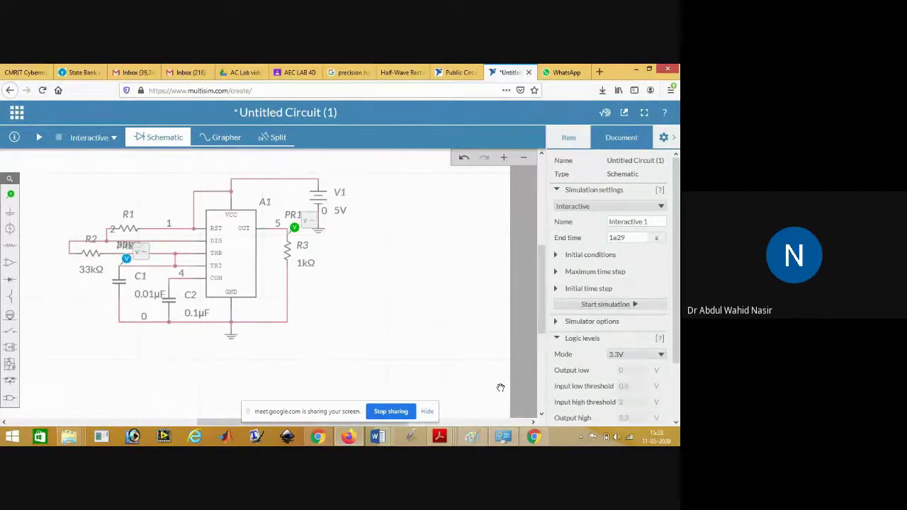
- Run the interactive simulation with the schematic and graph side by side and the properties pane hidden, and pause it once the waveforms are drawn
left_click(275, 142)
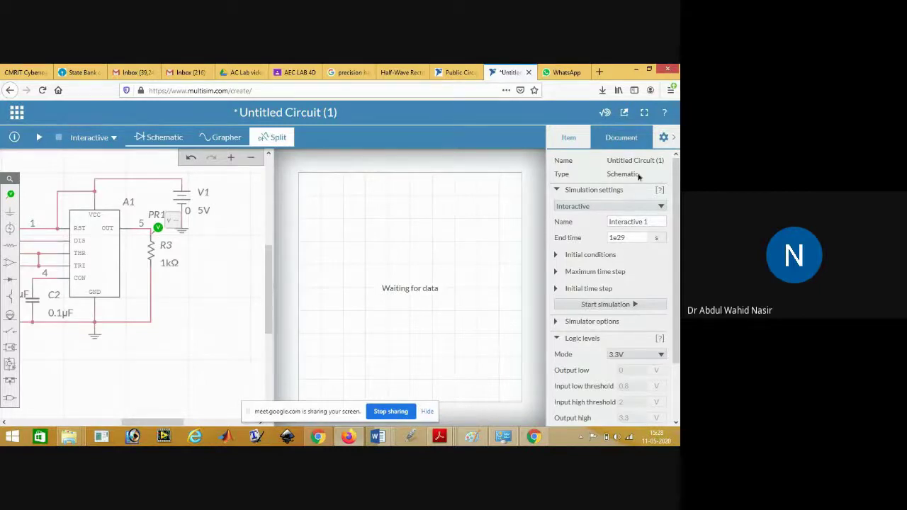
left_click(675, 140)
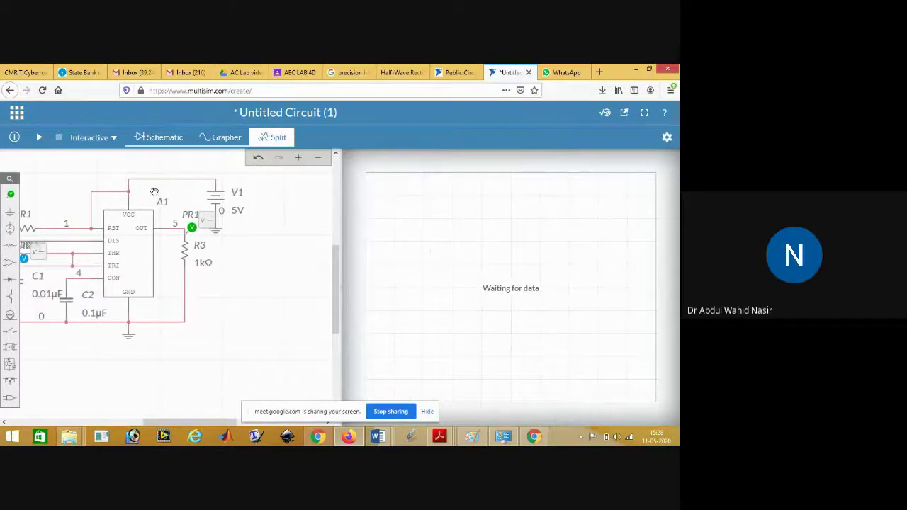
left_click(39, 138)
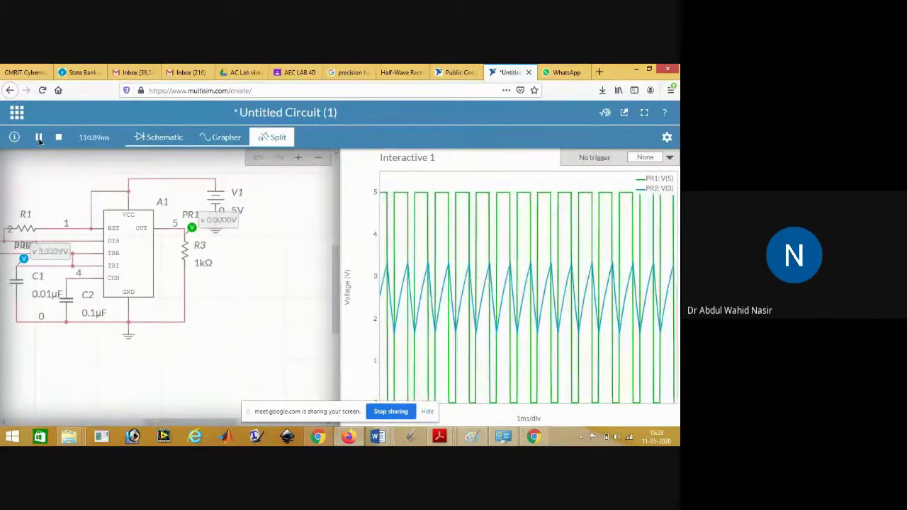
left_click(39, 137)
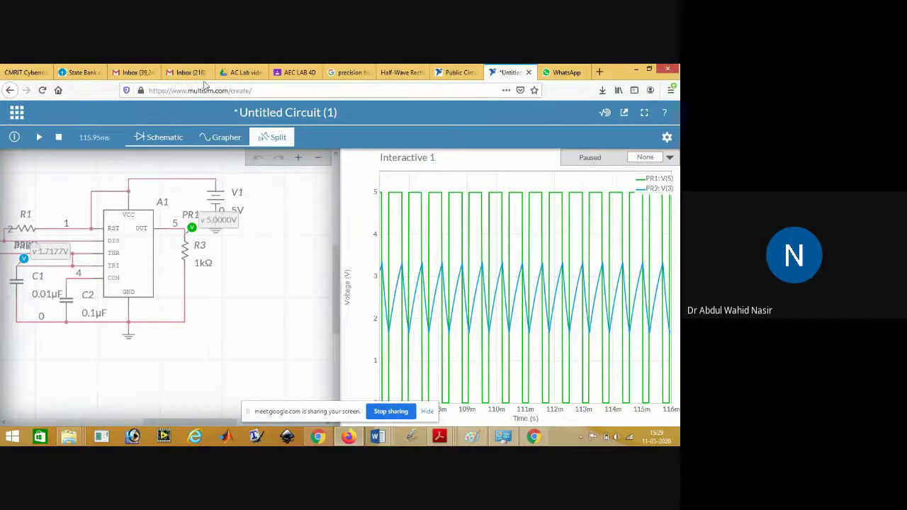
- Show the PR1 and PR2 waveforms in the full-width Grapher view and resume the simulation
mouse_move(391, 193)
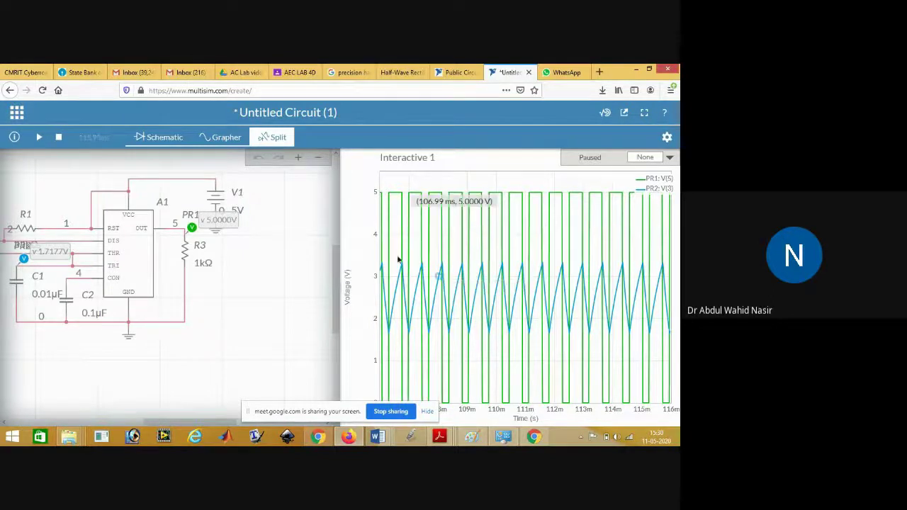
left_click(221, 138)
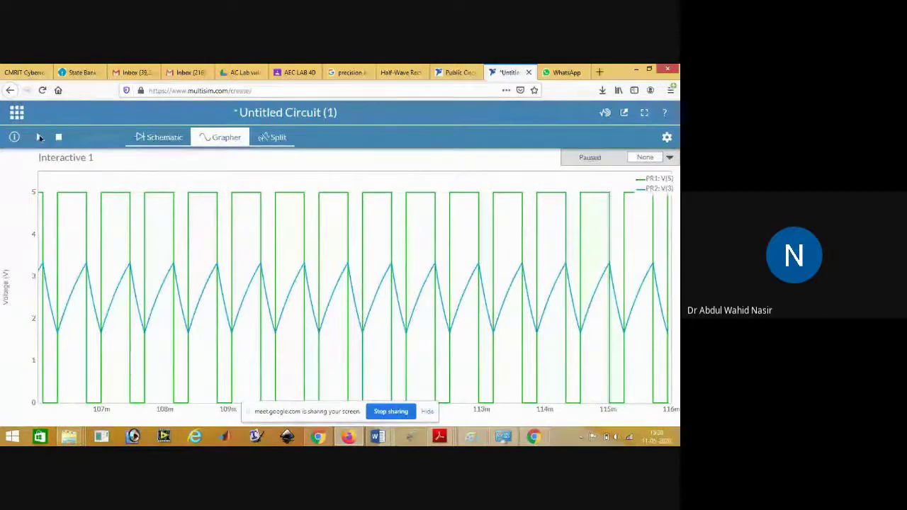
left_click(39, 137)
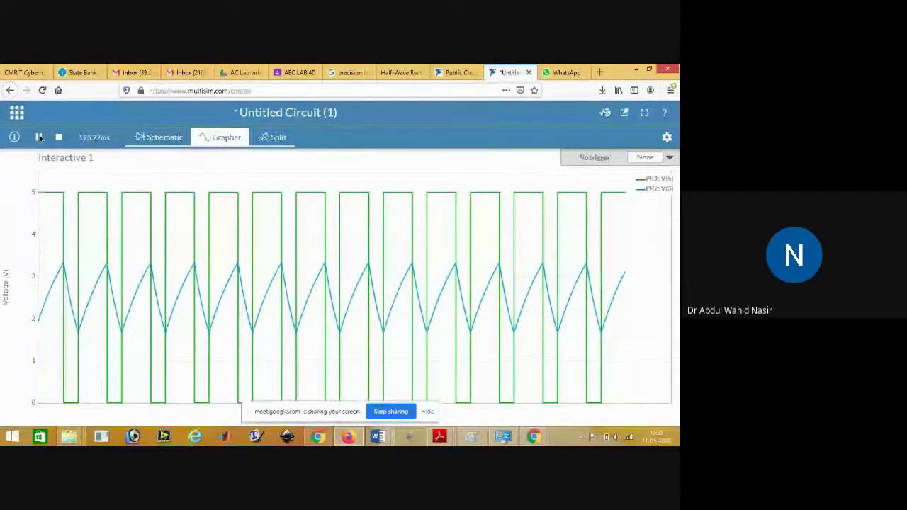